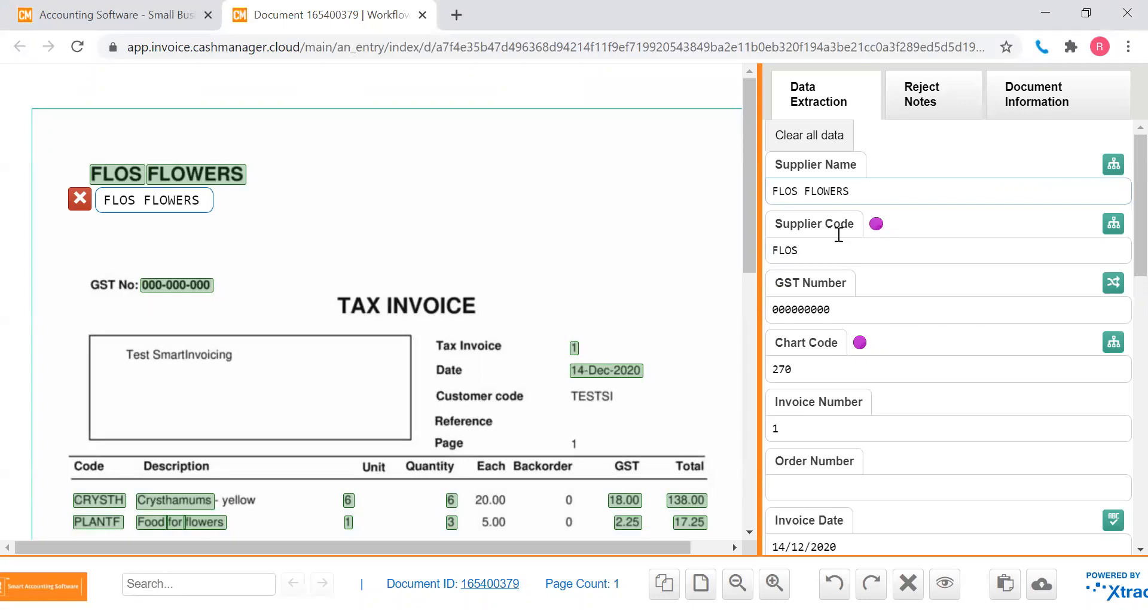
# Check the extracted supplier name, supplier code, GST number, invoice number, order number and invoice date against the invoice
pyautogui.moveTo(806, 190); pyautogui.dragTo(799, 190)
pyautogui.click(814, 244)
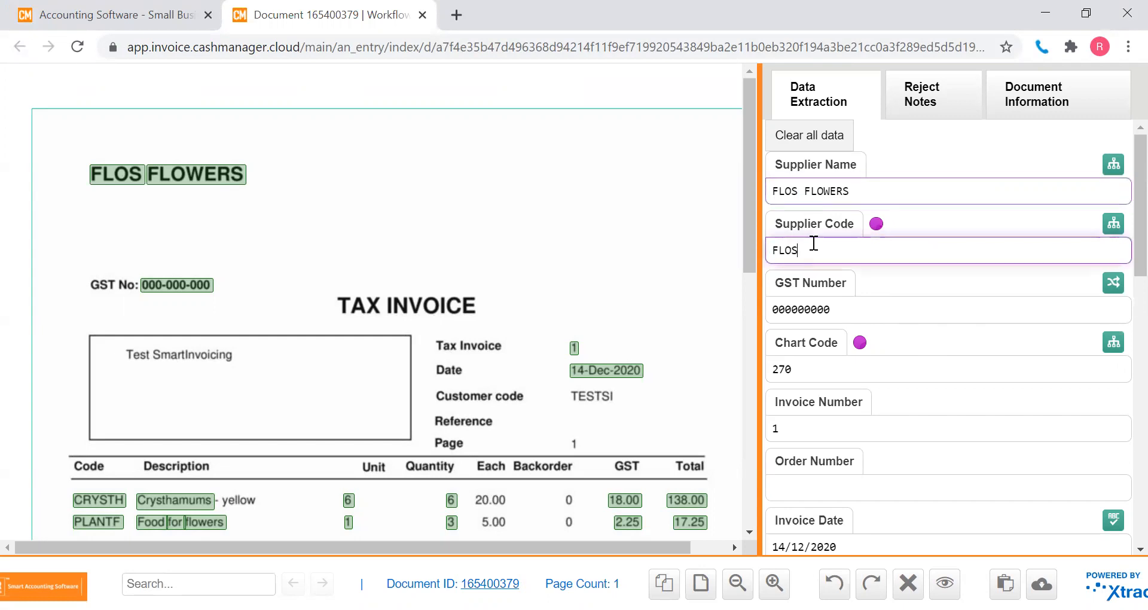
pyautogui.click(840, 304)
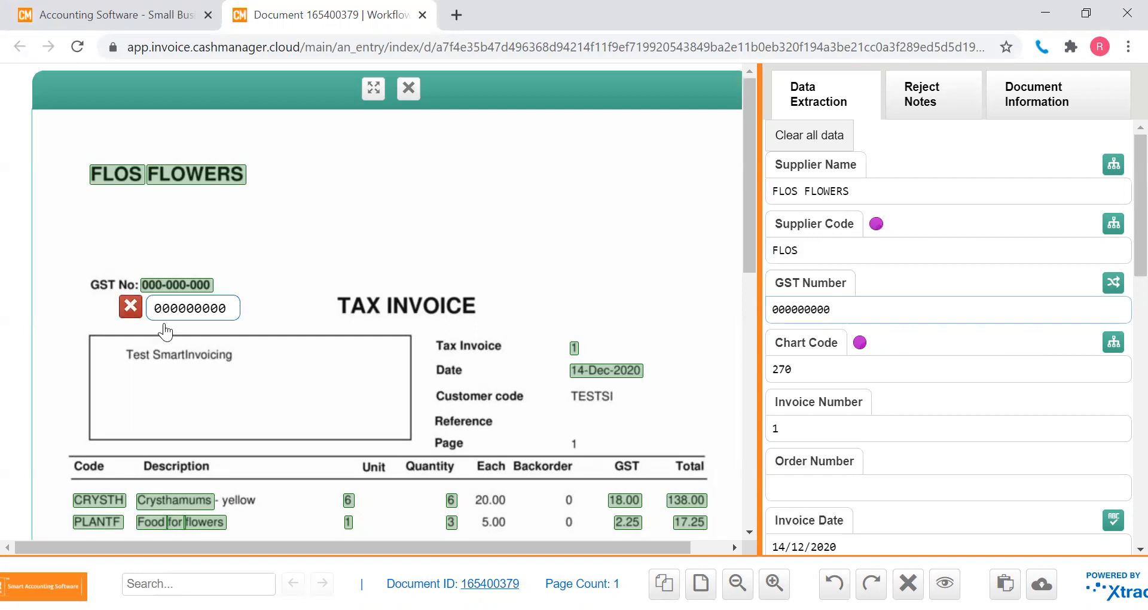
pyautogui.click(801, 428)
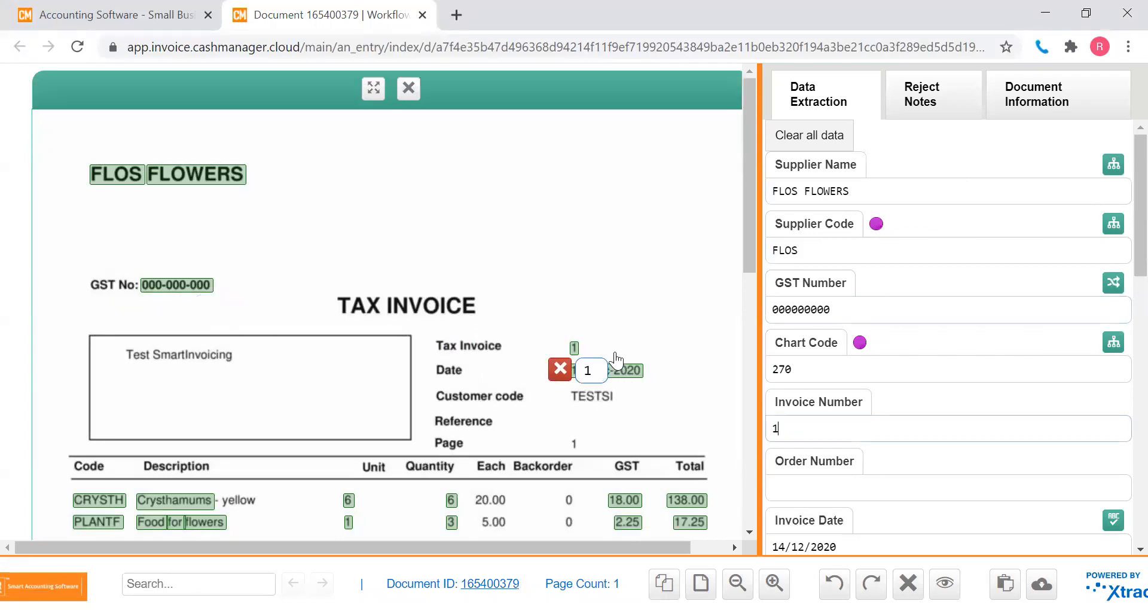
pyautogui.click(825, 487)
pyautogui.scroll(-2, 909, 390)
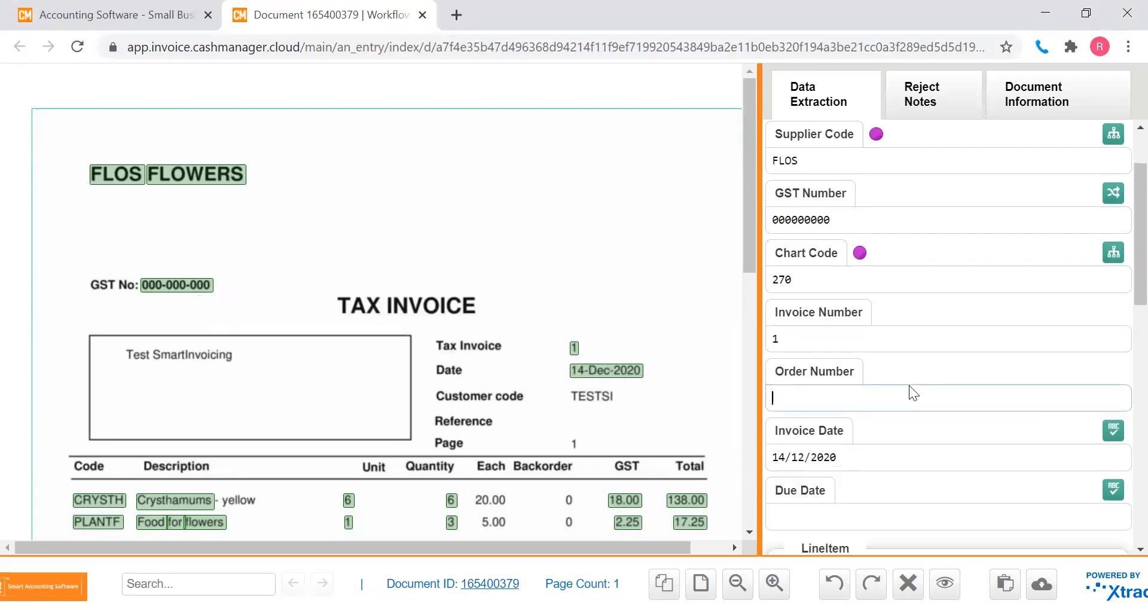
pyautogui.scroll(-2, 908, 384)
pyautogui.click(857, 372)
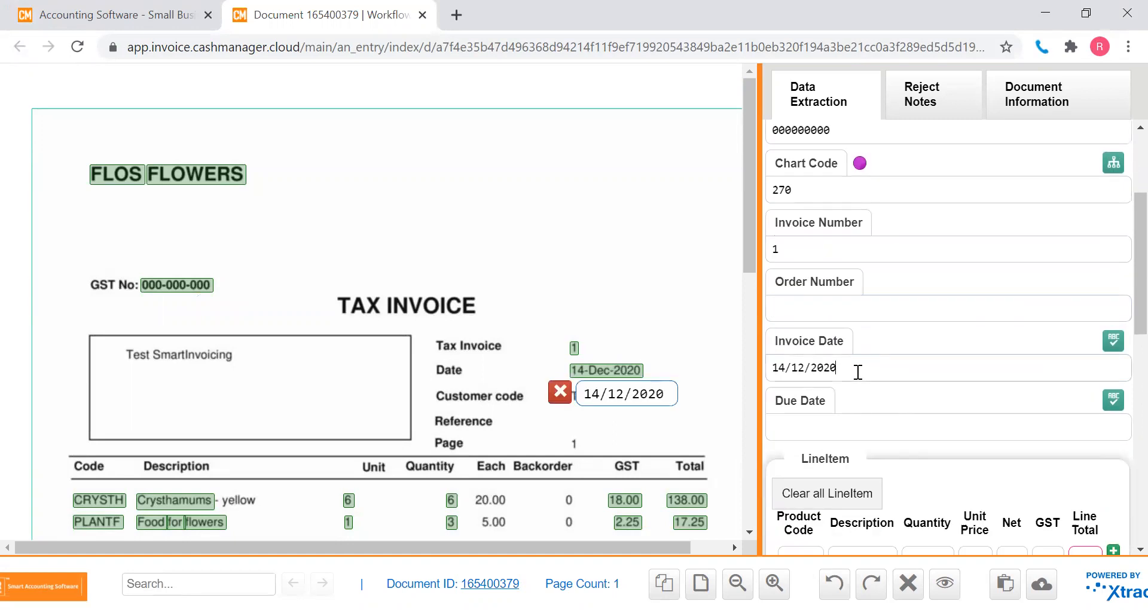
# Check the first line item's product code, description and quantity against the invoice, and set its unit price to 20.00
pyautogui.scroll(-4, 889, 377)
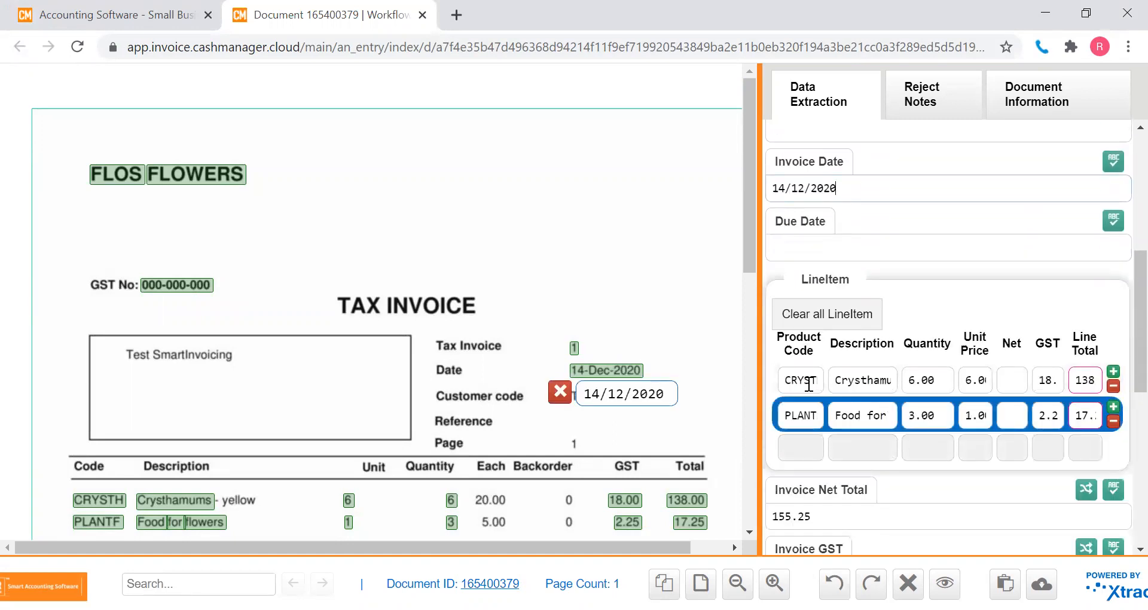
pyautogui.click(804, 379)
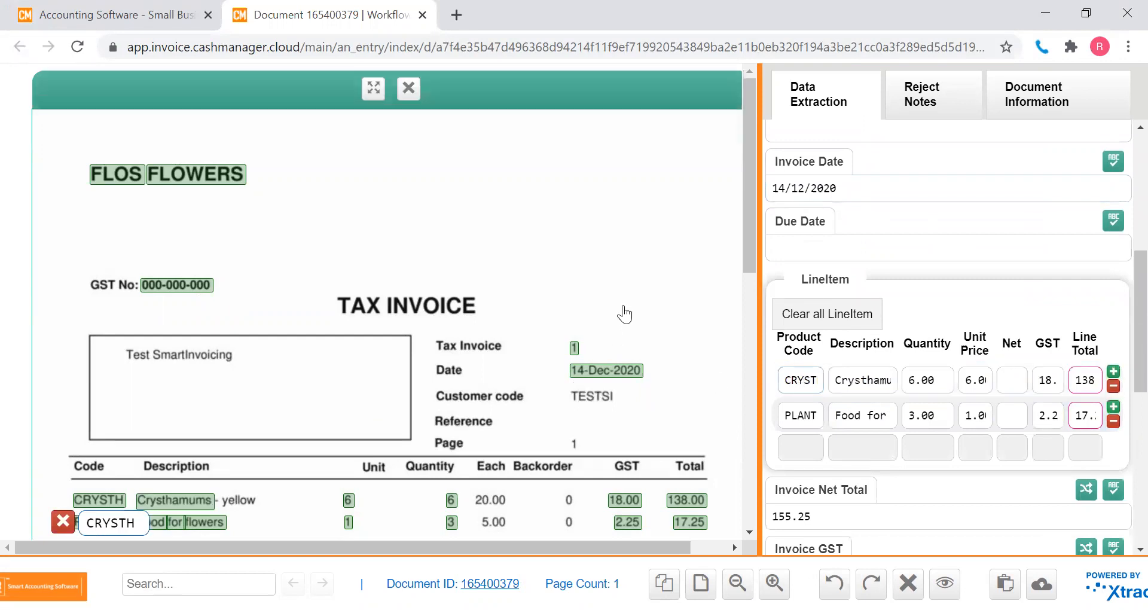
pyautogui.scroll(-2, 625, 312)
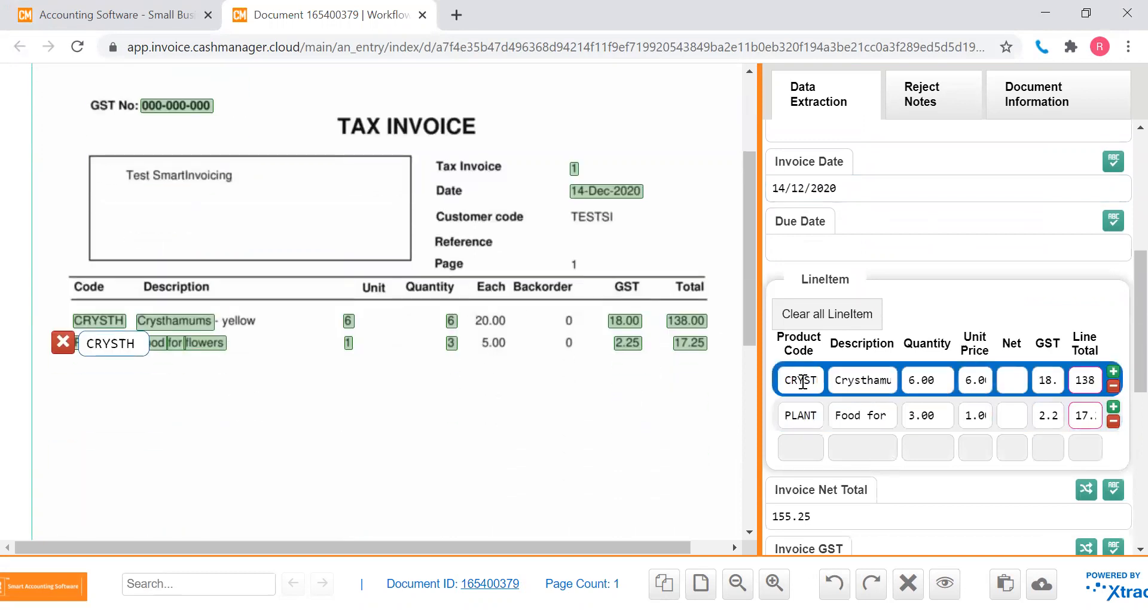
pyautogui.click(853, 378)
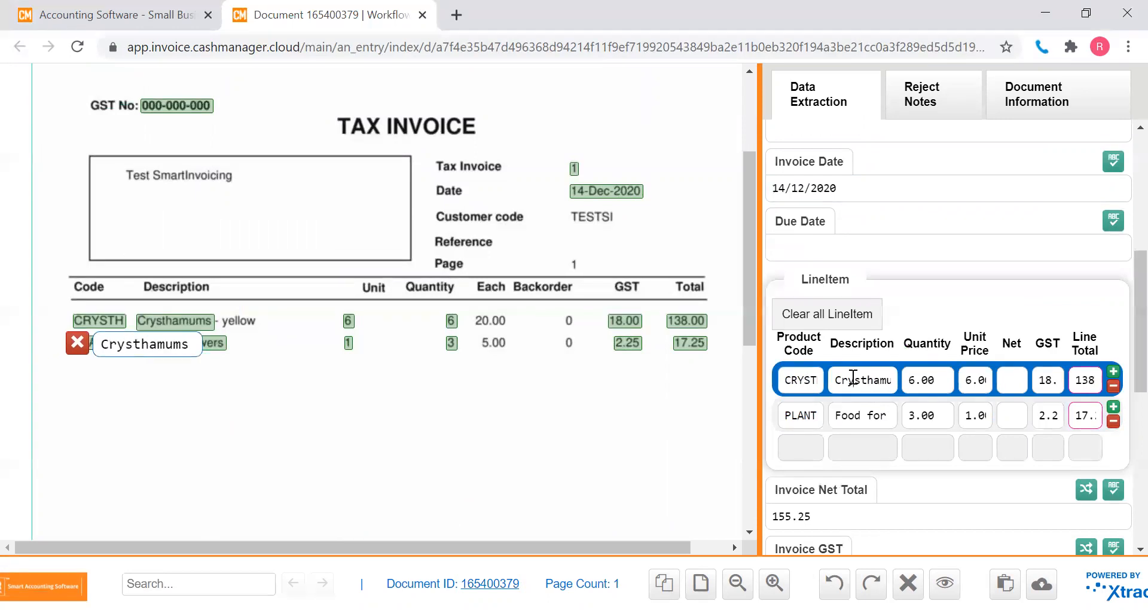
pyautogui.click(918, 381)
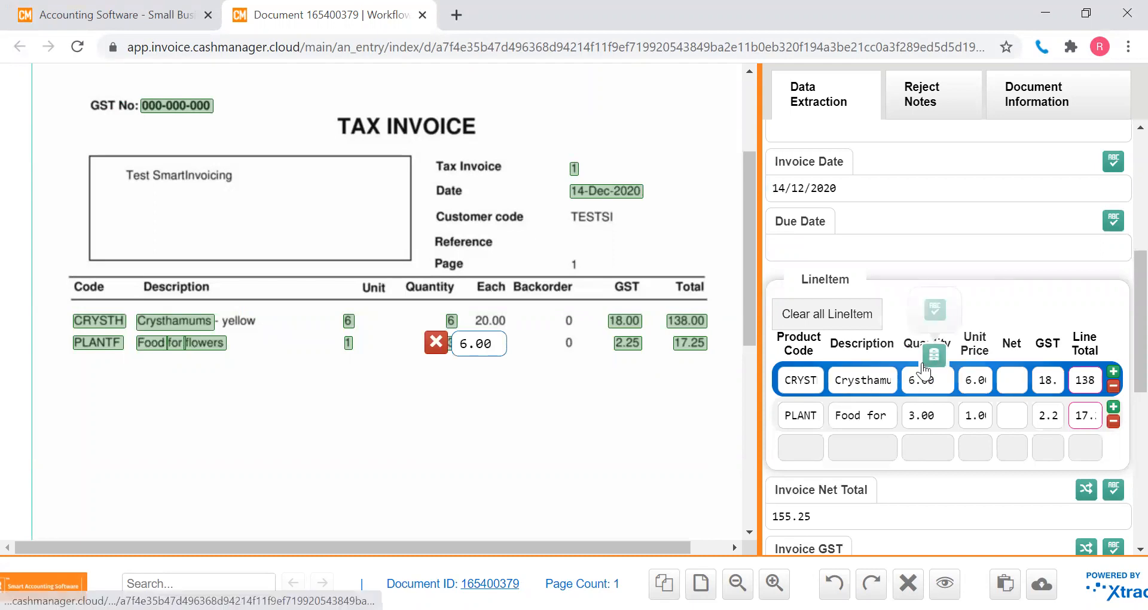
pyautogui.click(980, 380)
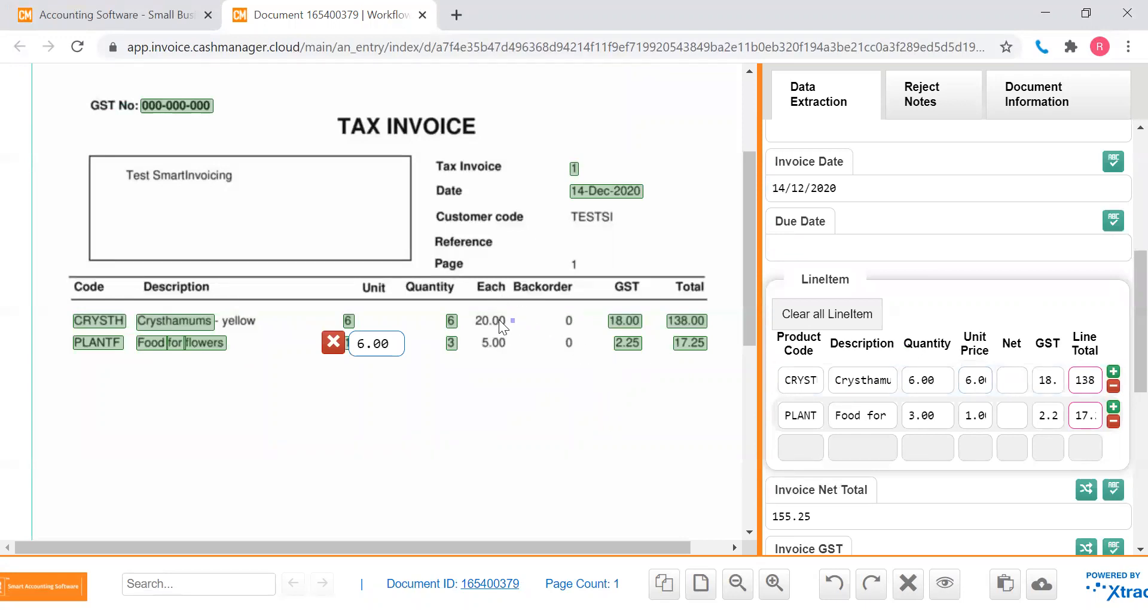
pyautogui.moveTo(475, 318); pyautogui.dragTo(475, 318)
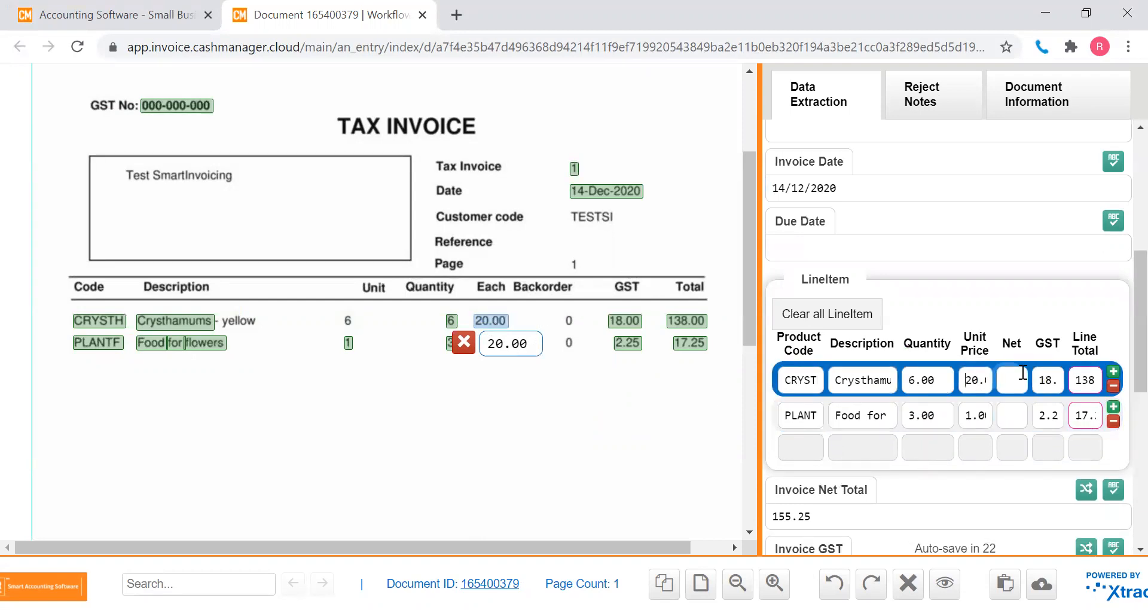
# Check the first line item's GST and line total against the invoice
pyautogui.click(1053, 376)
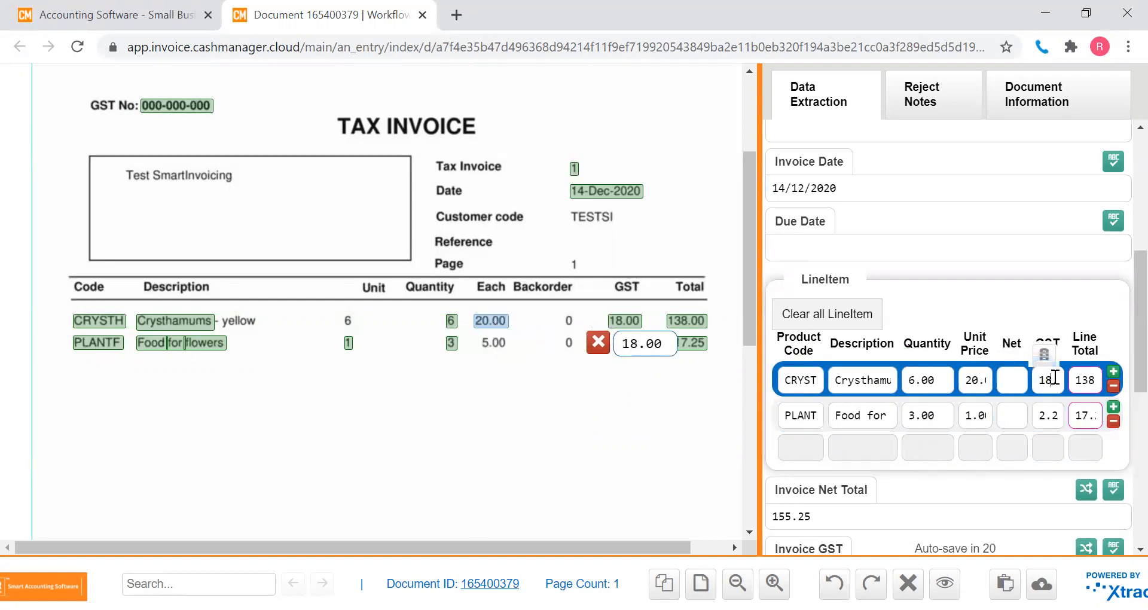
pyautogui.click(1088, 377)
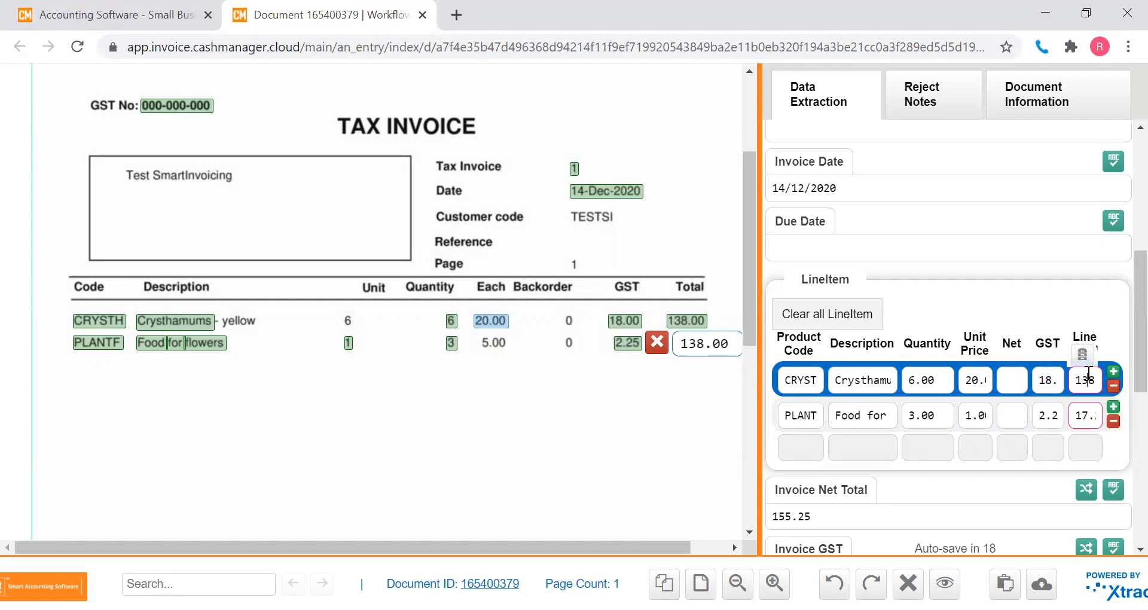
pyautogui.click(97, 342)
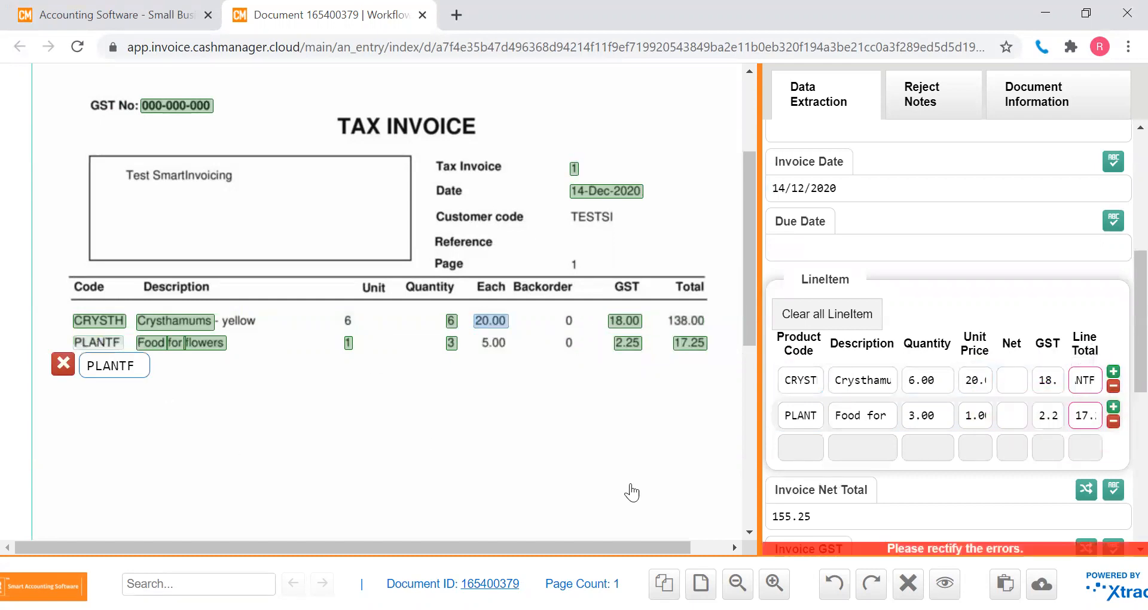
# Check the second line item's extracted values against the invoice and set its unit price to 5.00
pyautogui.click(805, 418)
pyautogui.click(871, 415)
pyautogui.click(938, 418)
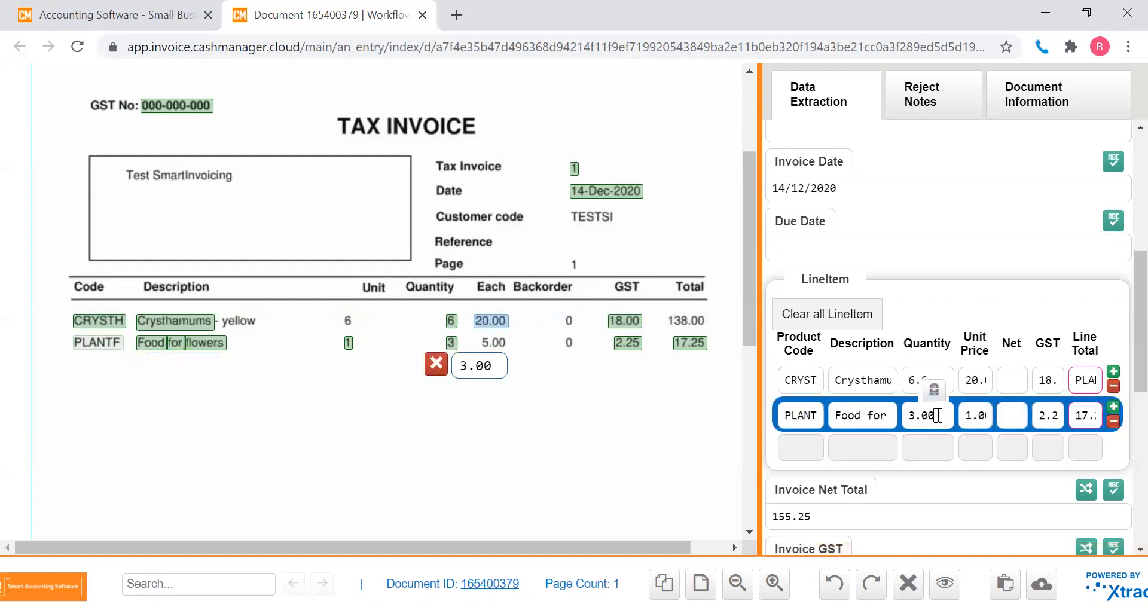
pyautogui.click(980, 415)
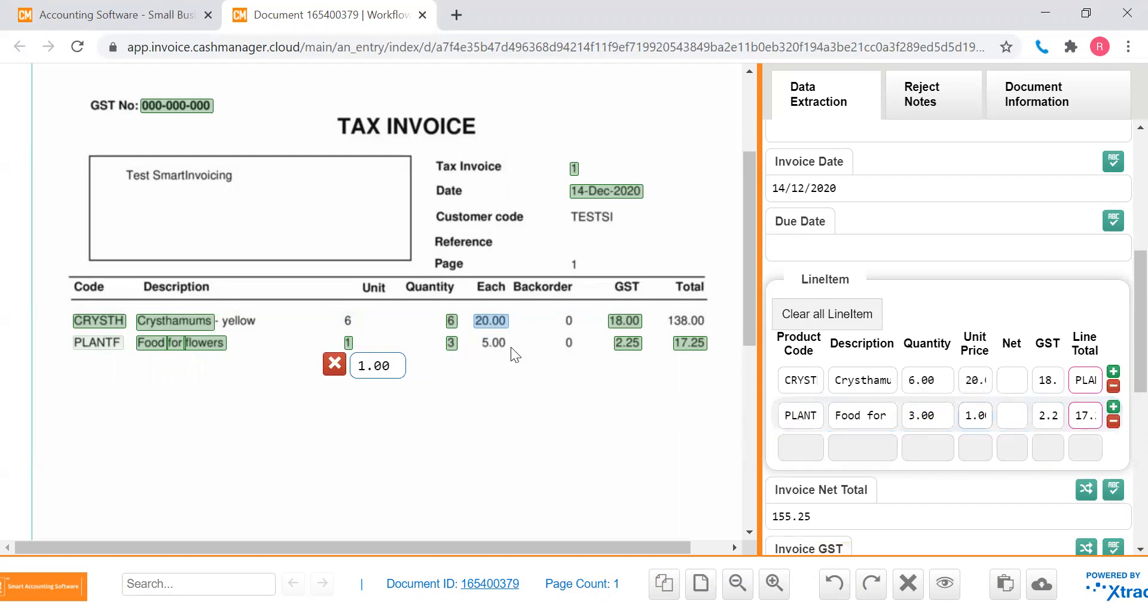
pyautogui.moveTo(483, 345); pyautogui.dragTo(472, 340)
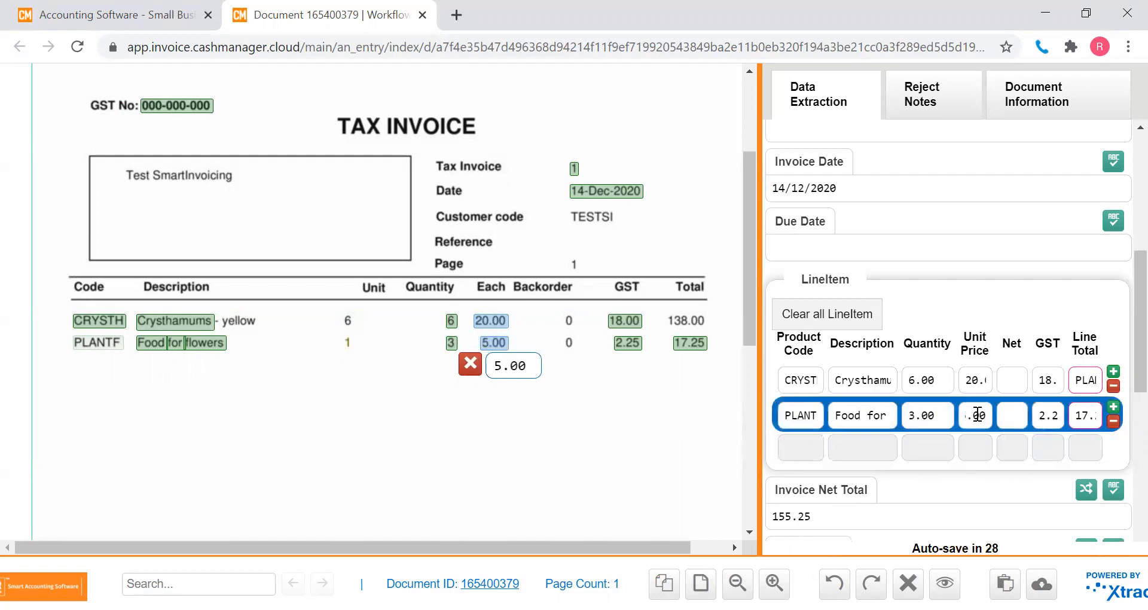
pyautogui.press('Left')
pyautogui.press('Left')
pyautogui.press('Left')
pyautogui.press('Left')
pyautogui.click(1082, 420)
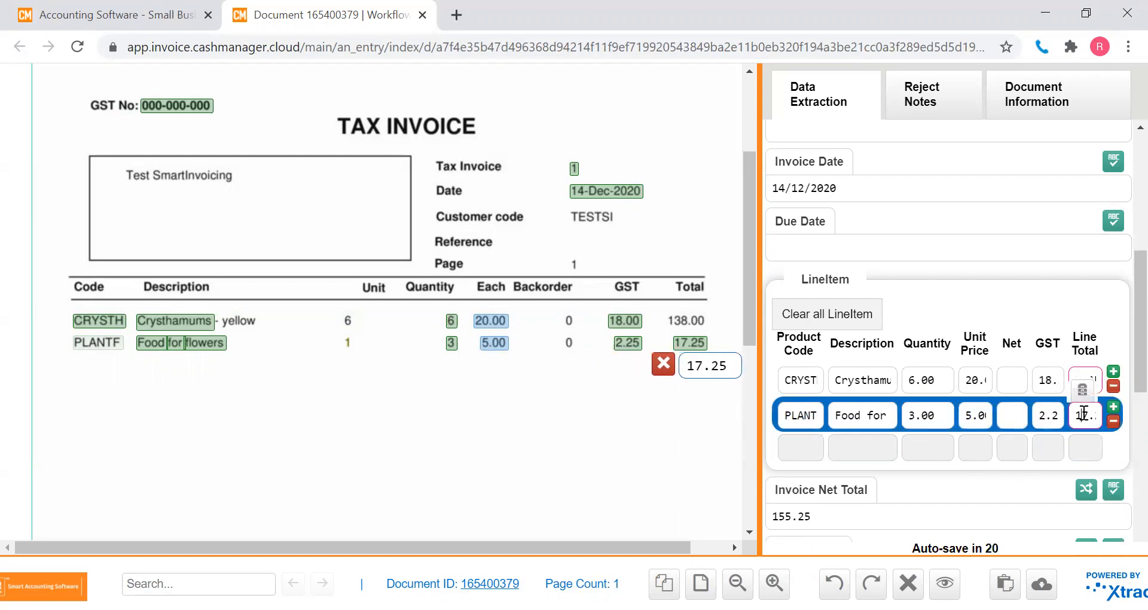
# Clear the incorrectly extracted Invoice Net Total value
pyautogui.scroll(-5, 545, 485)
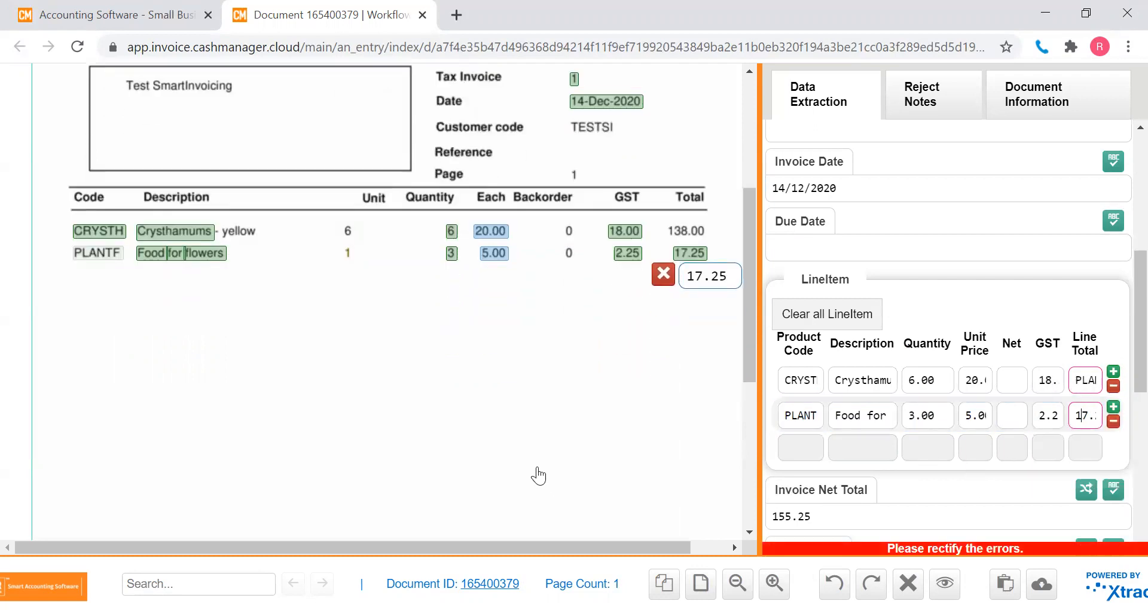
pyautogui.scroll(-1, 538, 475)
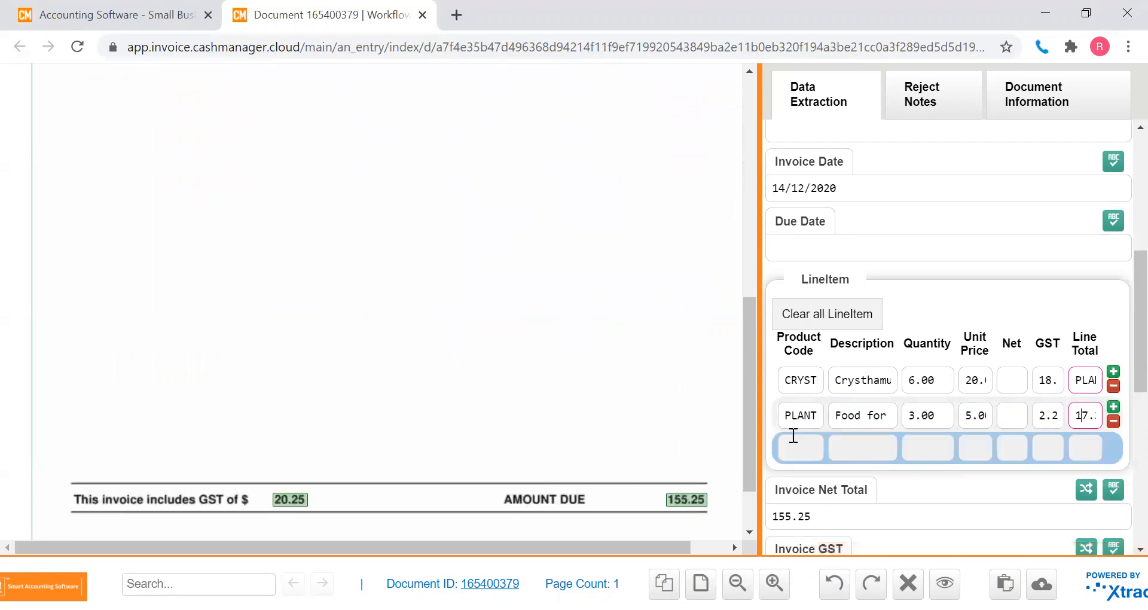
pyautogui.scroll(-2, 1057, 463)
pyautogui.scroll(-2, 1014, 451)
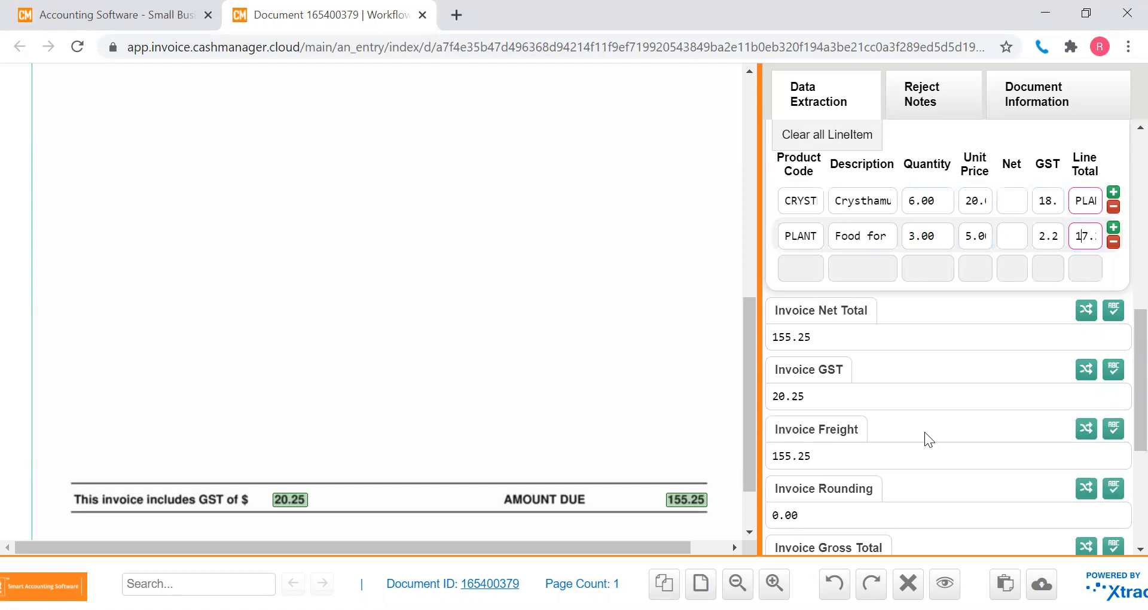
pyautogui.click(907, 337)
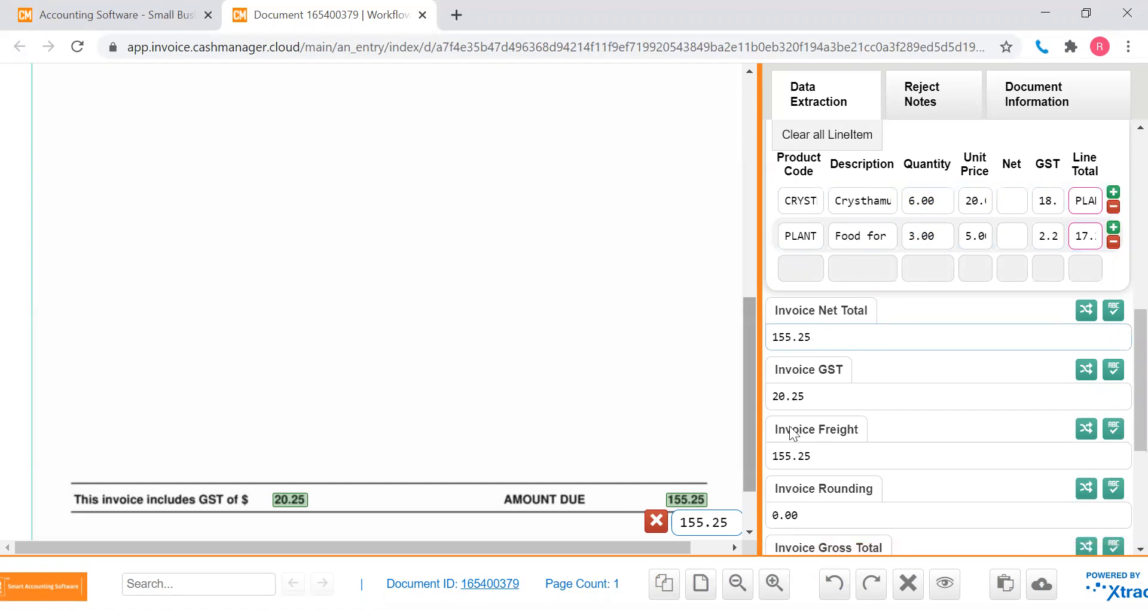
pyautogui.moveTo(839, 339); pyautogui.dragTo(763, 340)
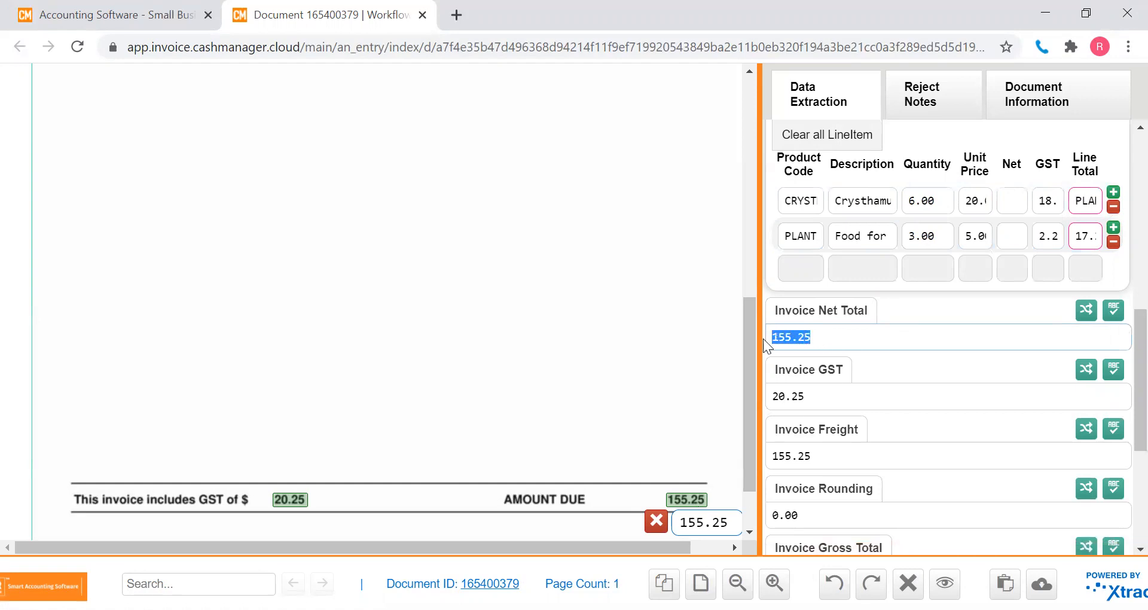
pyautogui.press('BackSpace')
# Check the Invoice GST against the invoice and clear the Invoice Freight value
pyautogui.click(838, 396)
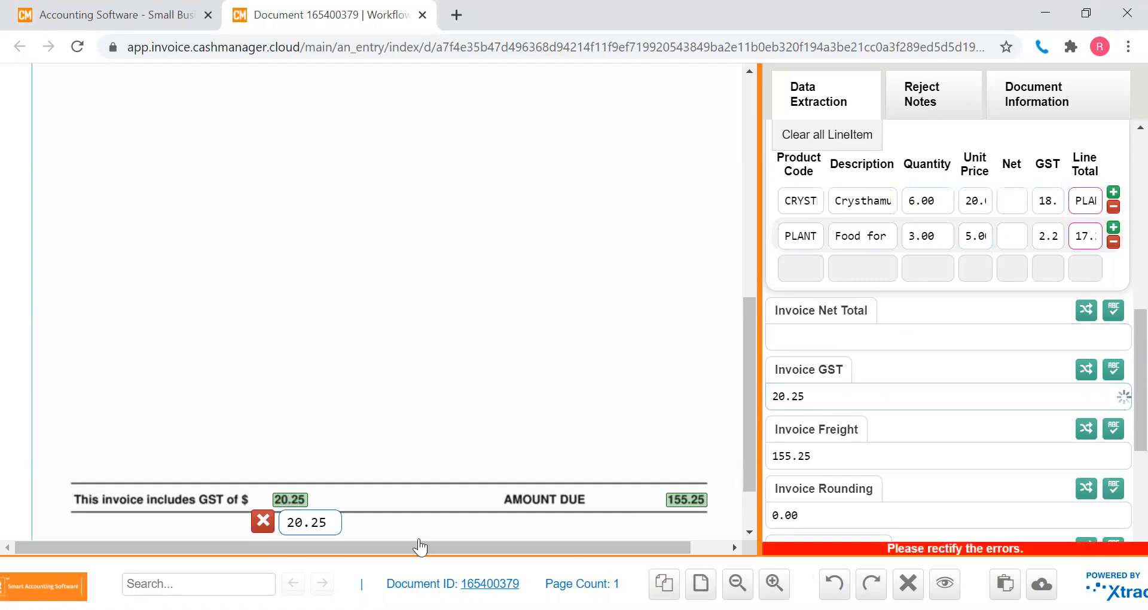
pyautogui.click(838, 454)
pyautogui.moveTo(839, 453); pyautogui.dragTo(772, 454)
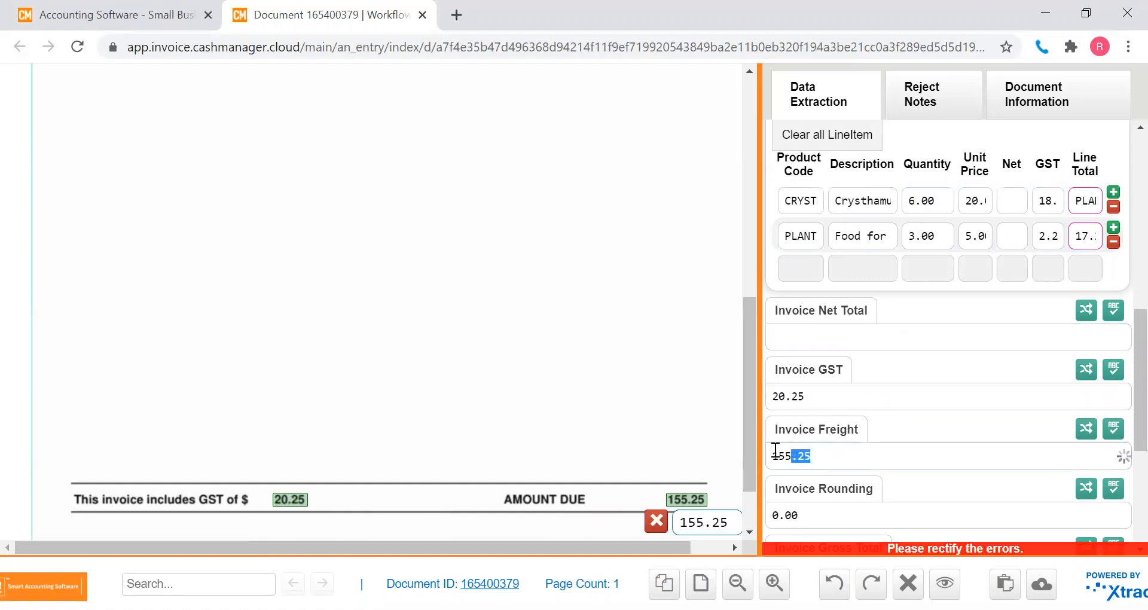
pyautogui.press('BackSpace')
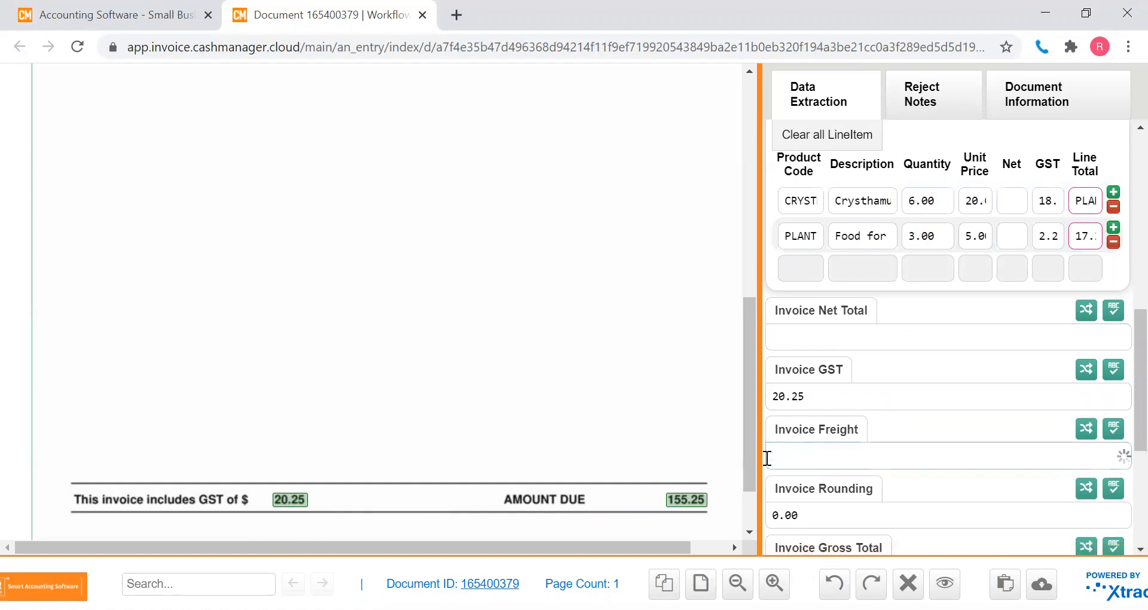
# Check the Invoice Rounding and Invoice Gross Total, including the validation rule on the gross total
pyautogui.click(824, 512)
pyautogui.scroll(-2, 824, 511)
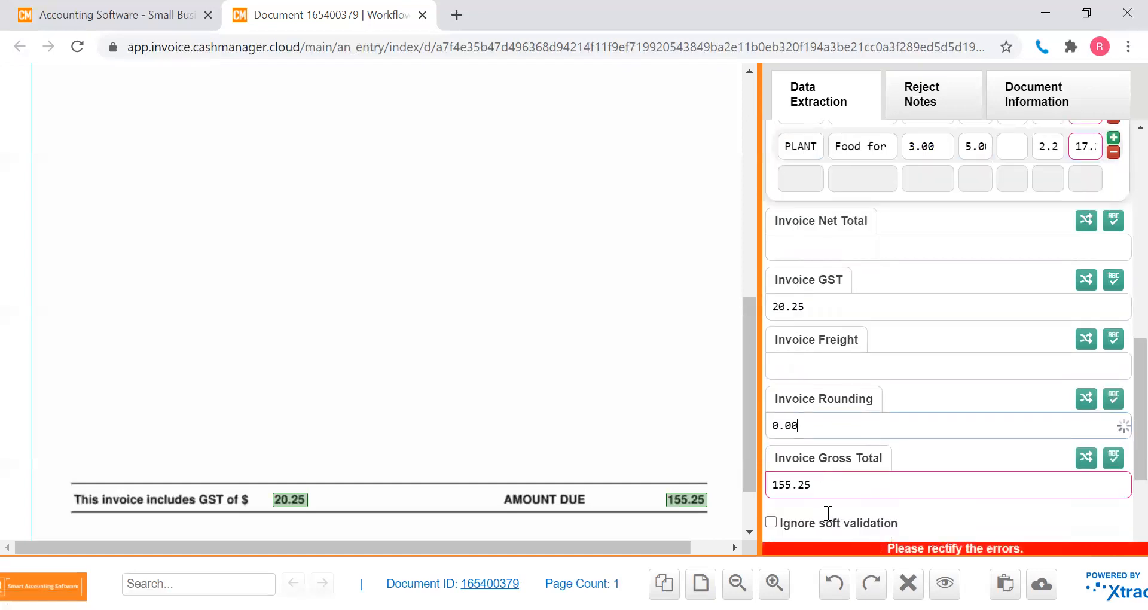
pyautogui.scroll(-2, 819, 472)
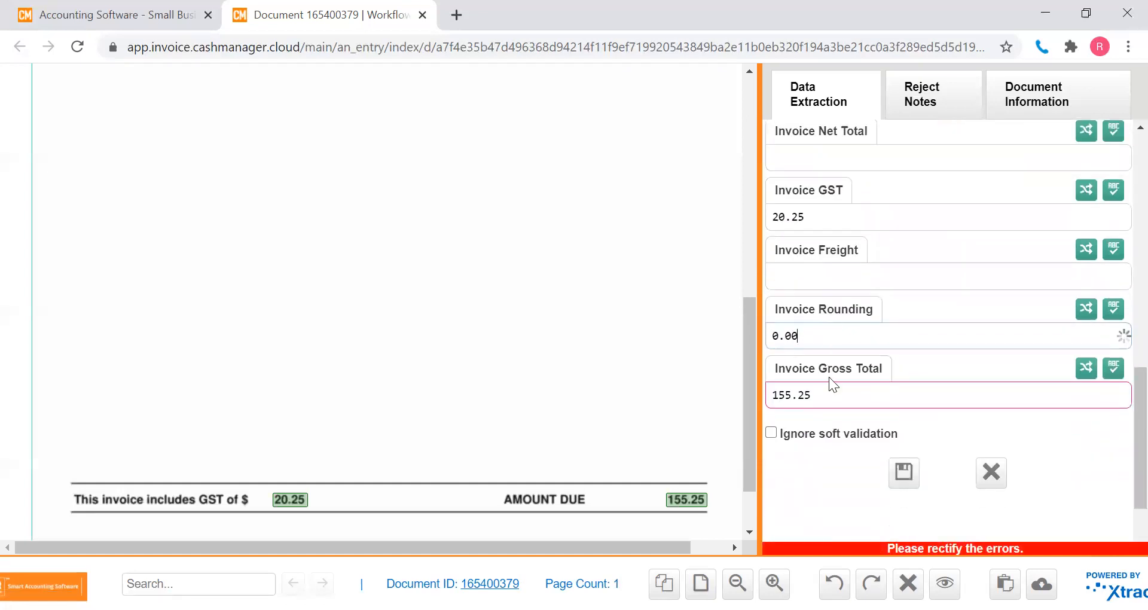
pyautogui.click(827, 391)
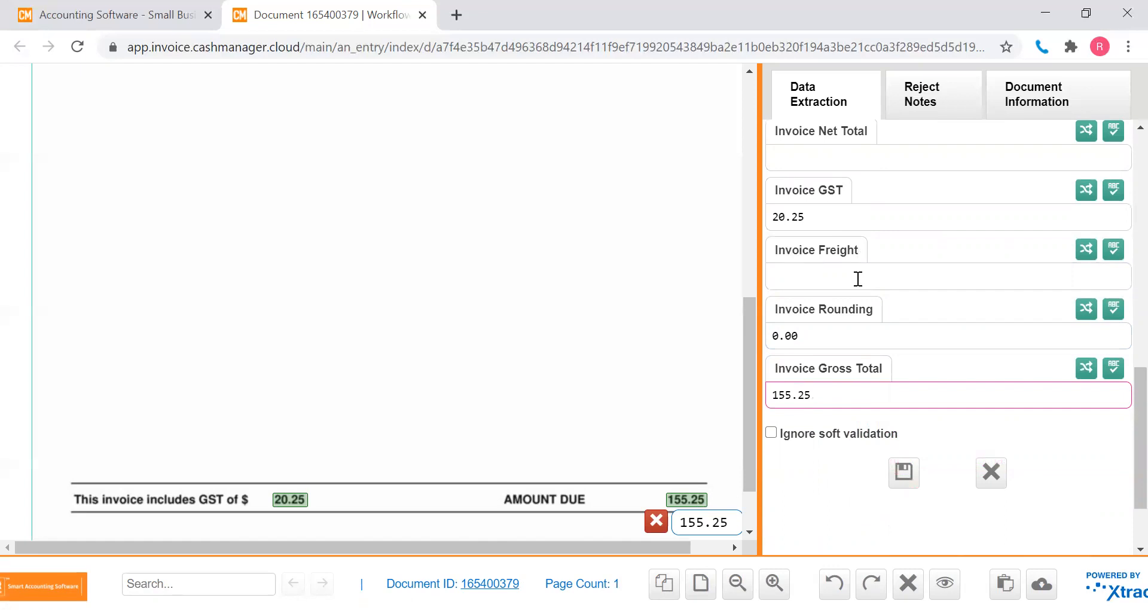
pyautogui.moveTo(845, 397)
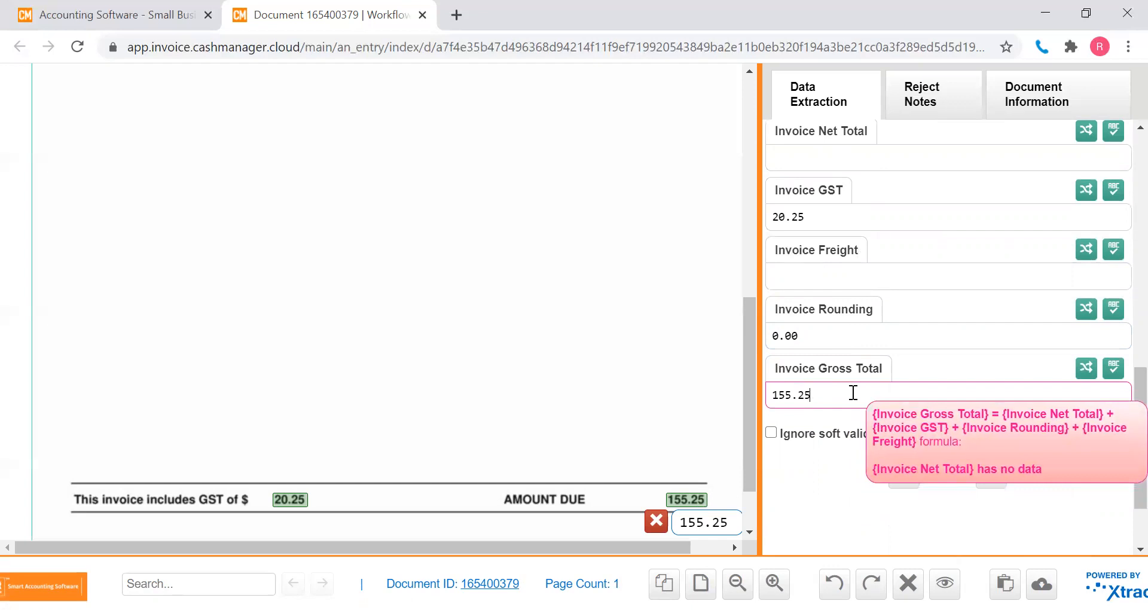
# Enable Ignore soft validation and try to save the extracted invoice data
pyautogui.click(772, 433)
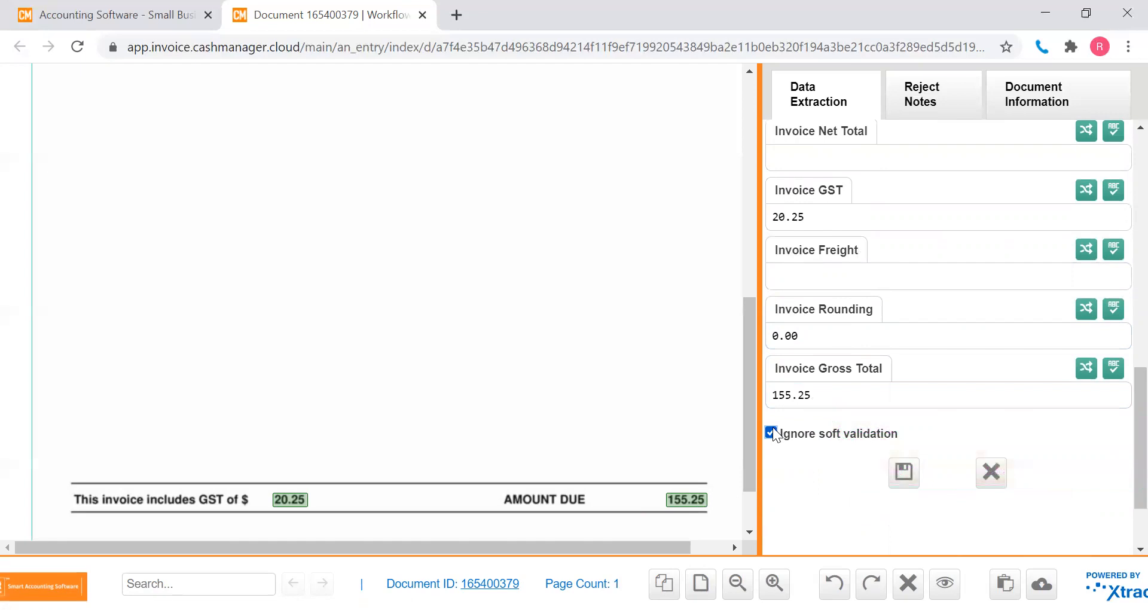
pyautogui.moveTo(812, 394)
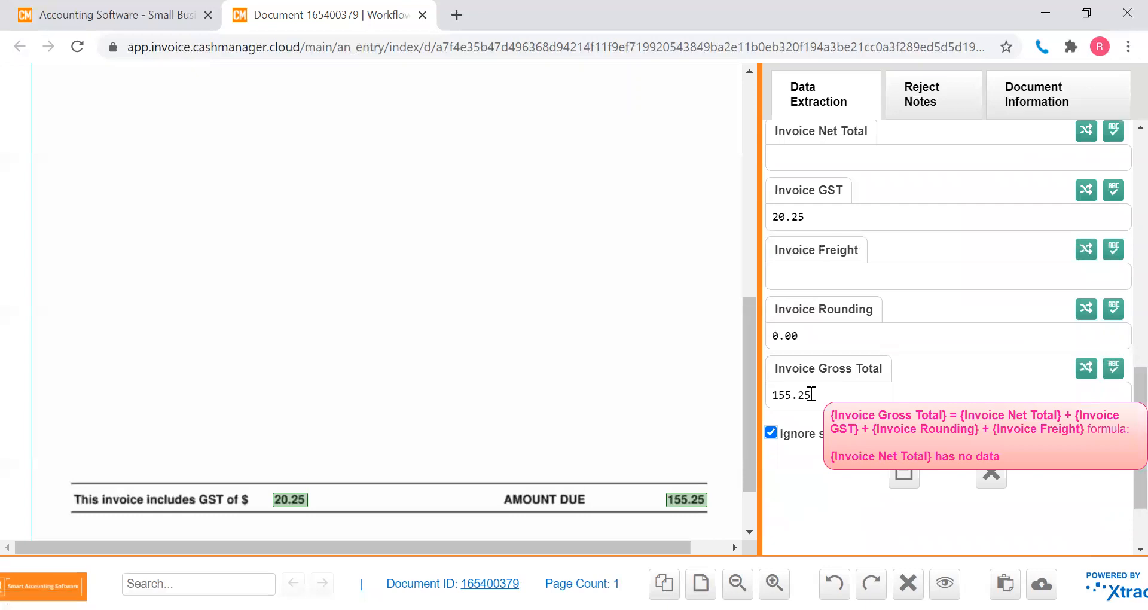
pyautogui.click(904, 474)
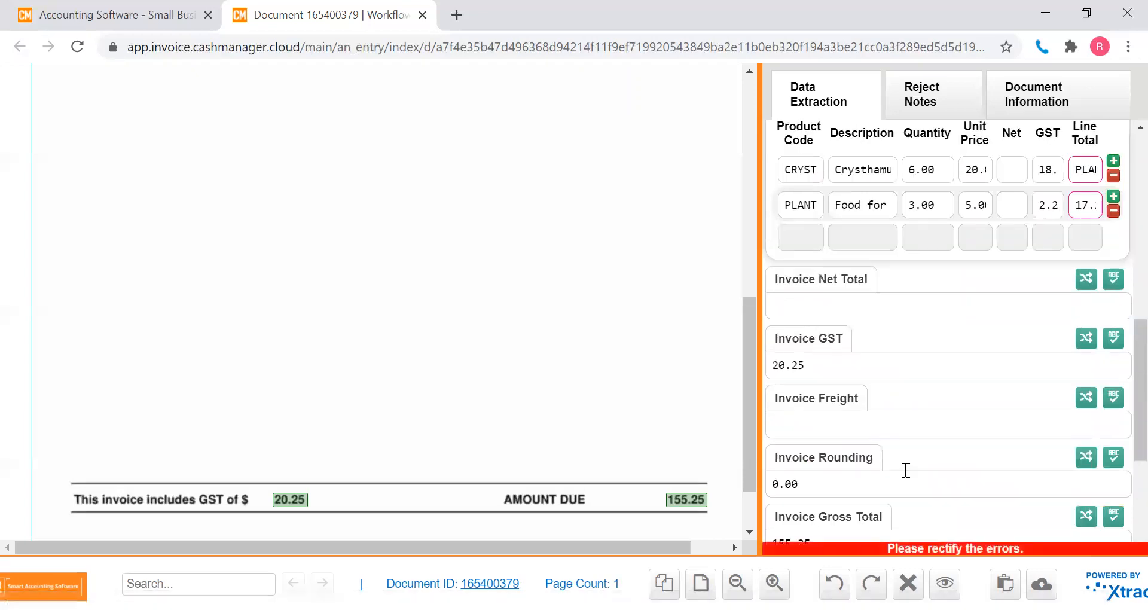
pyautogui.scroll(5, 942, 453)
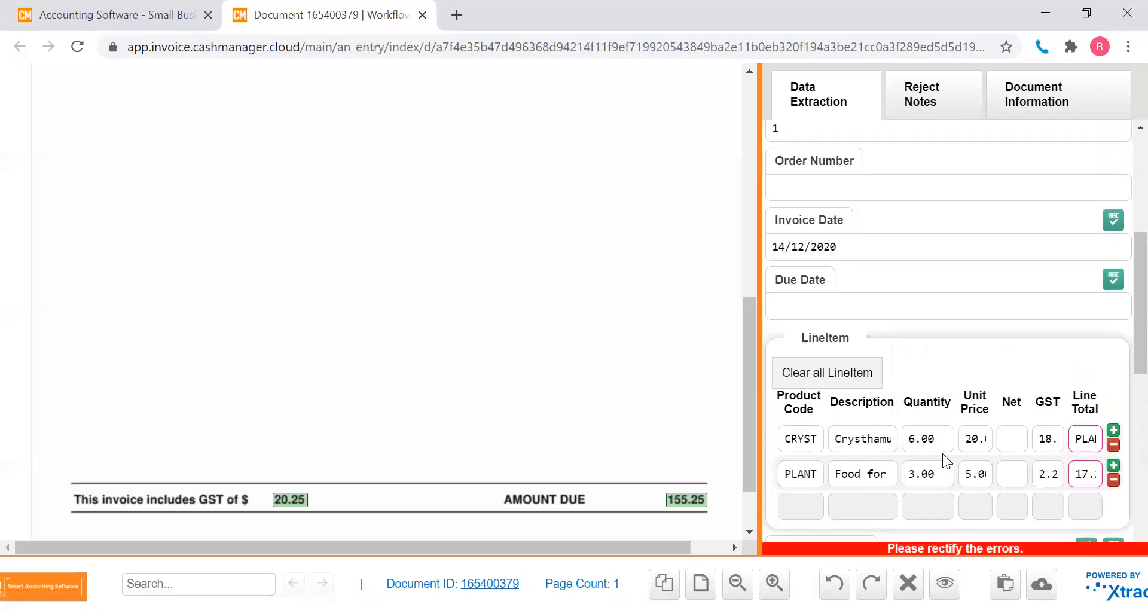
# Set the Crysthamums line total to 138.00 from the invoice and save the extracted data
pyautogui.click(1090, 439)
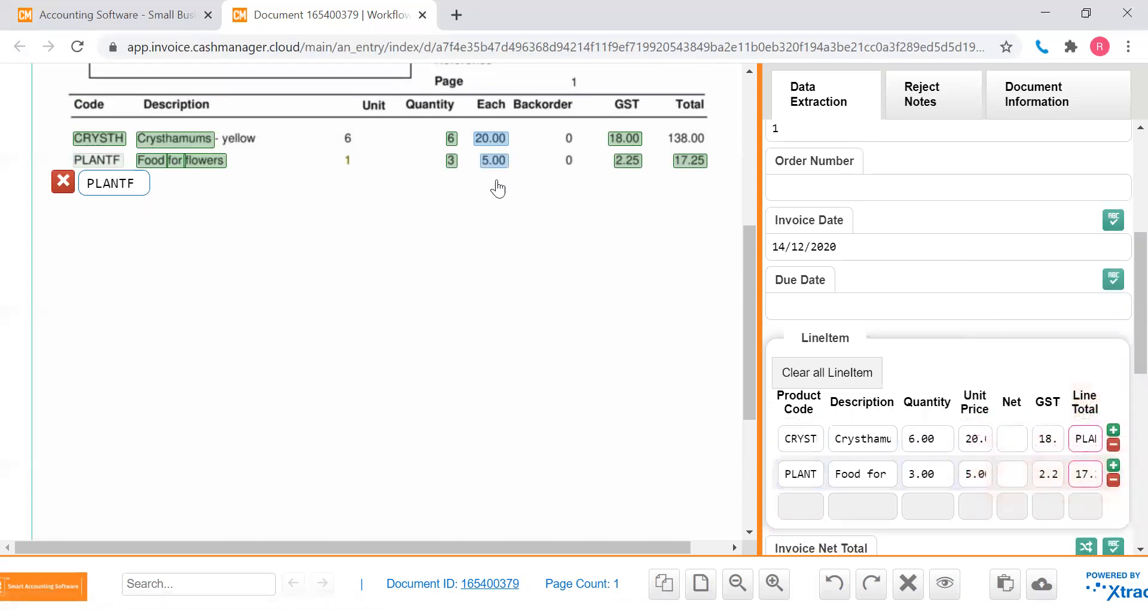
pyautogui.click(703, 140)
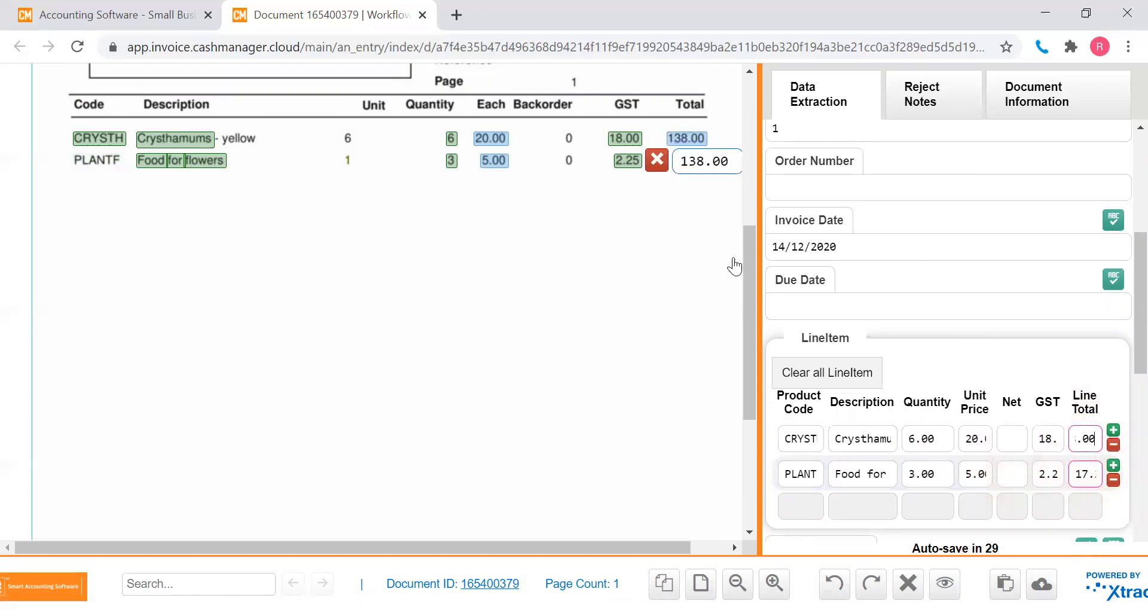
pyautogui.scroll(-3, 1040, 408)
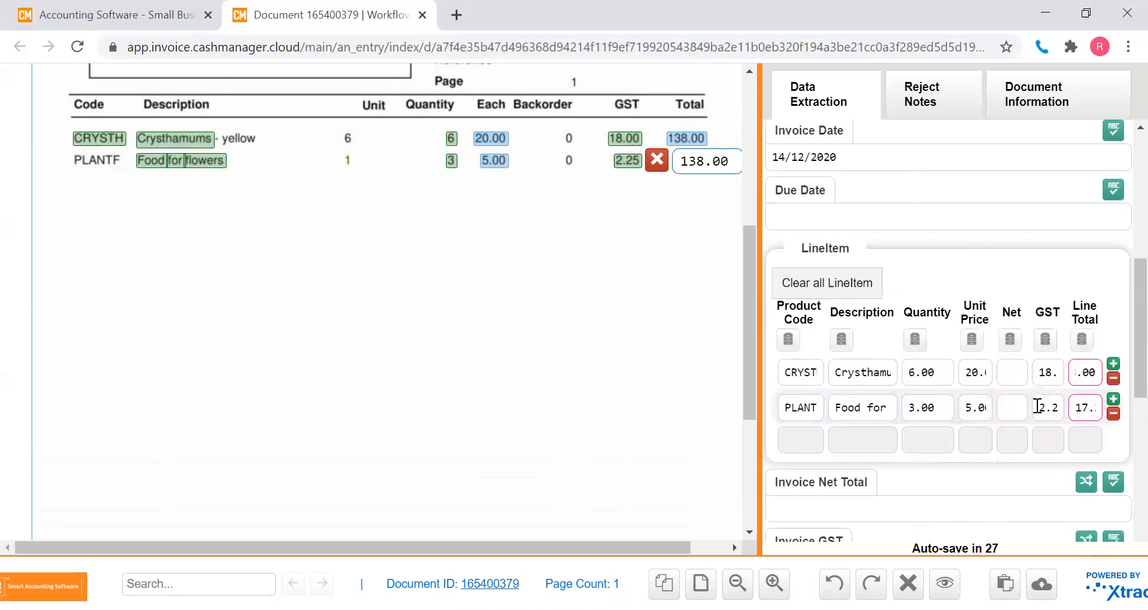
pyautogui.scroll(-6, 1037, 405)
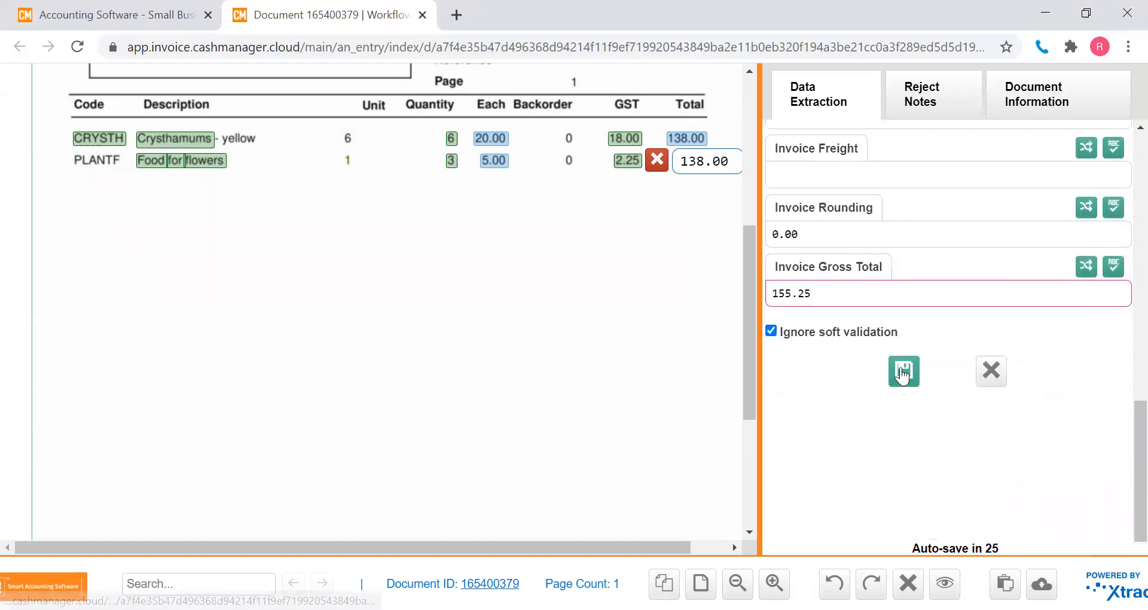
pyautogui.click(903, 375)
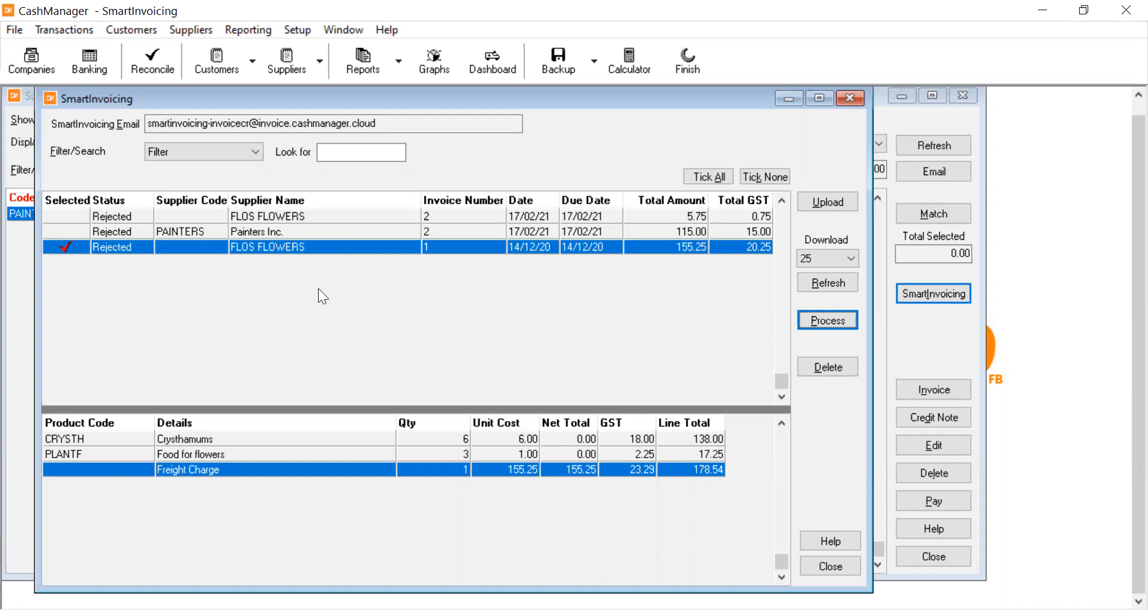
# Switch to CashManager, refresh the SmartInvoicing list and process Flos Flowers invoice number 1 dated 14/12/20
pyautogui.click(834, 280)
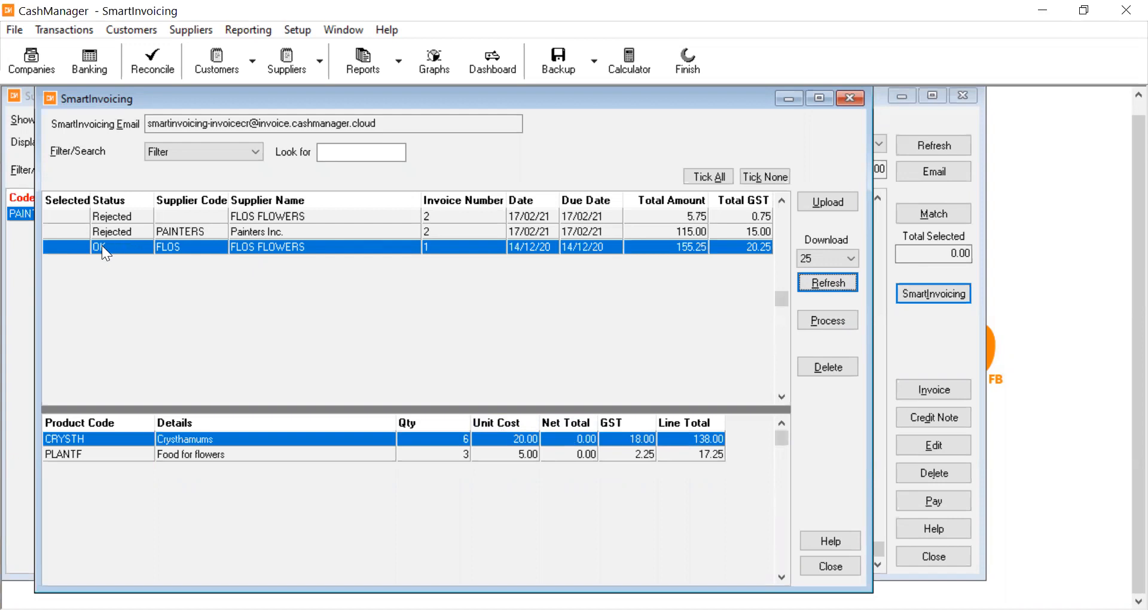
pyautogui.click(78, 244)
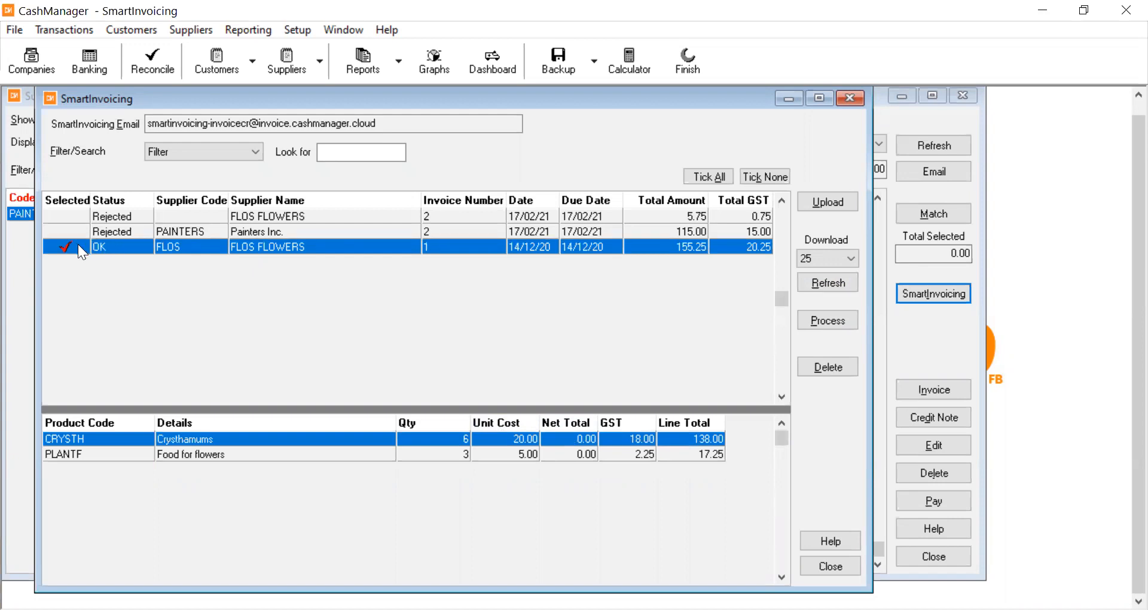
pyautogui.click(826, 322)
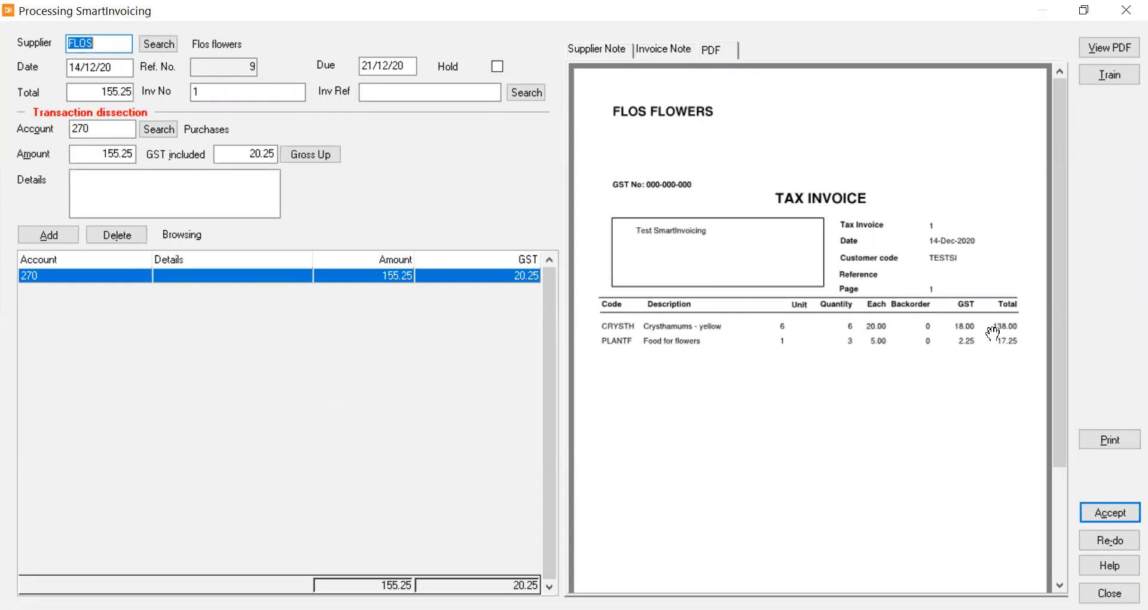
# Check the Flos Flowers invoice 1 details against its PDF and accept the transaction
pyautogui.scroll(-3, 959, 413)
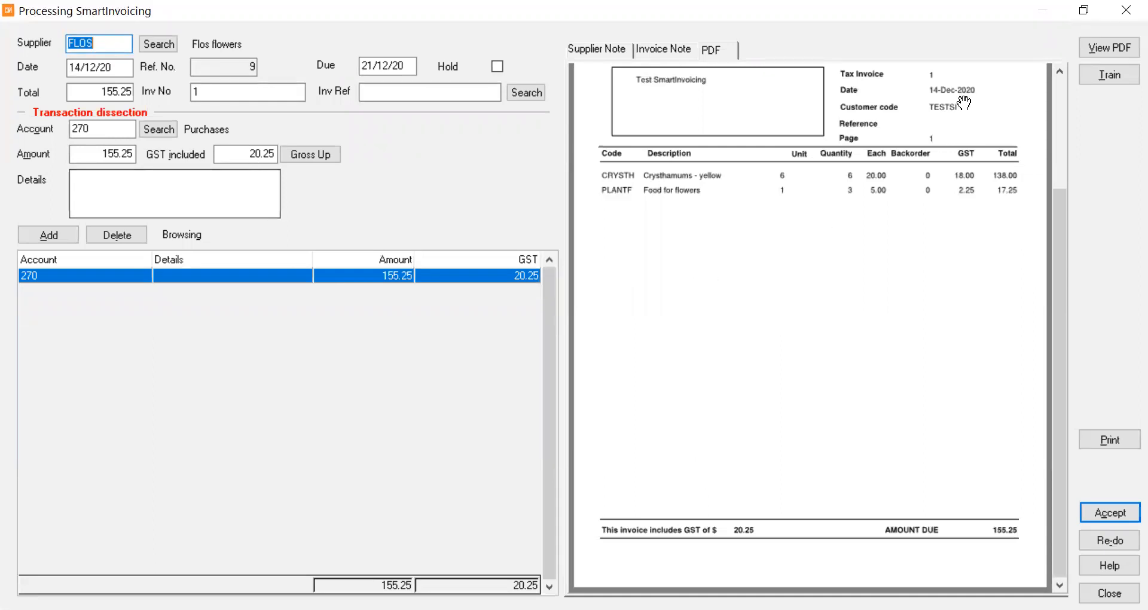
pyautogui.scroll(3, 964, 102)
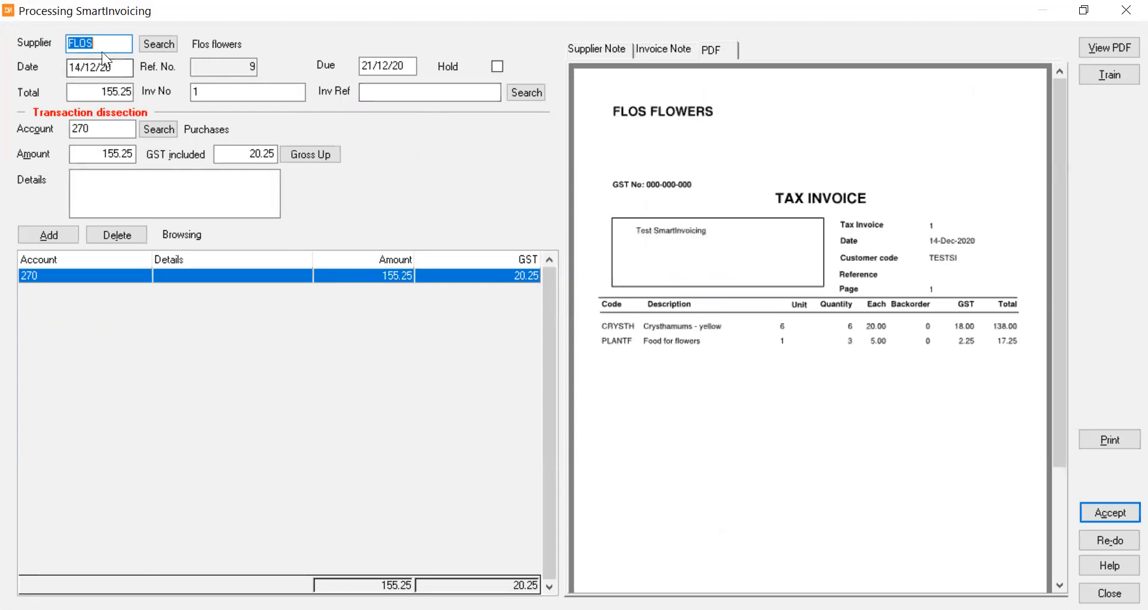
pyautogui.click(1113, 506)
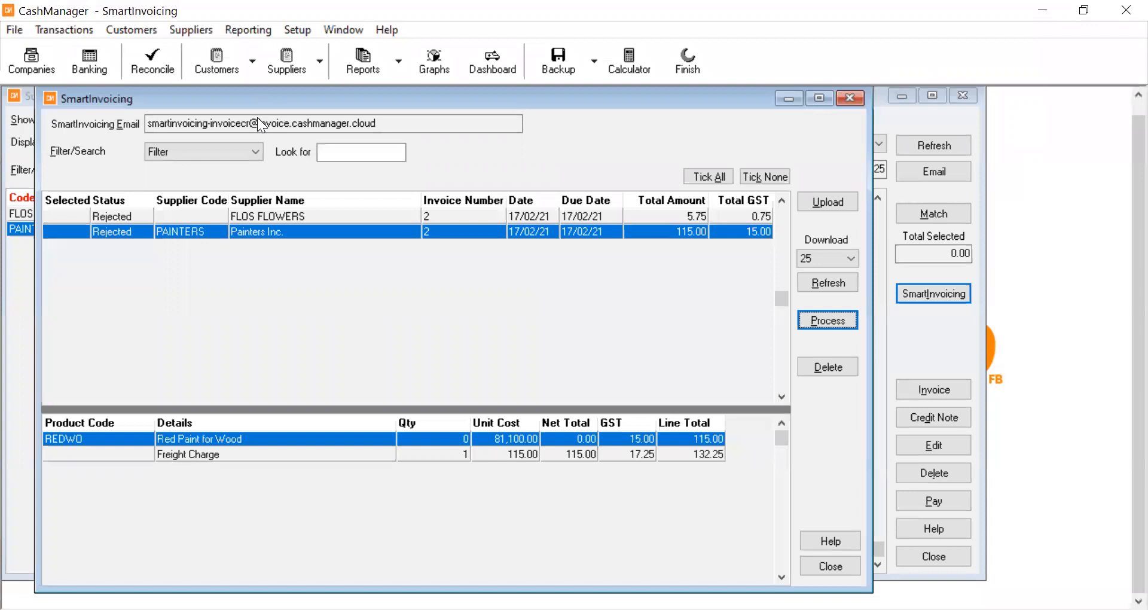
# Refresh the SmartInvoicing list and process Painters Inc. invoice number 2 dated 17/02/21
pyautogui.moveTo(257, 99); pyautogui.dragTo(269, 92)
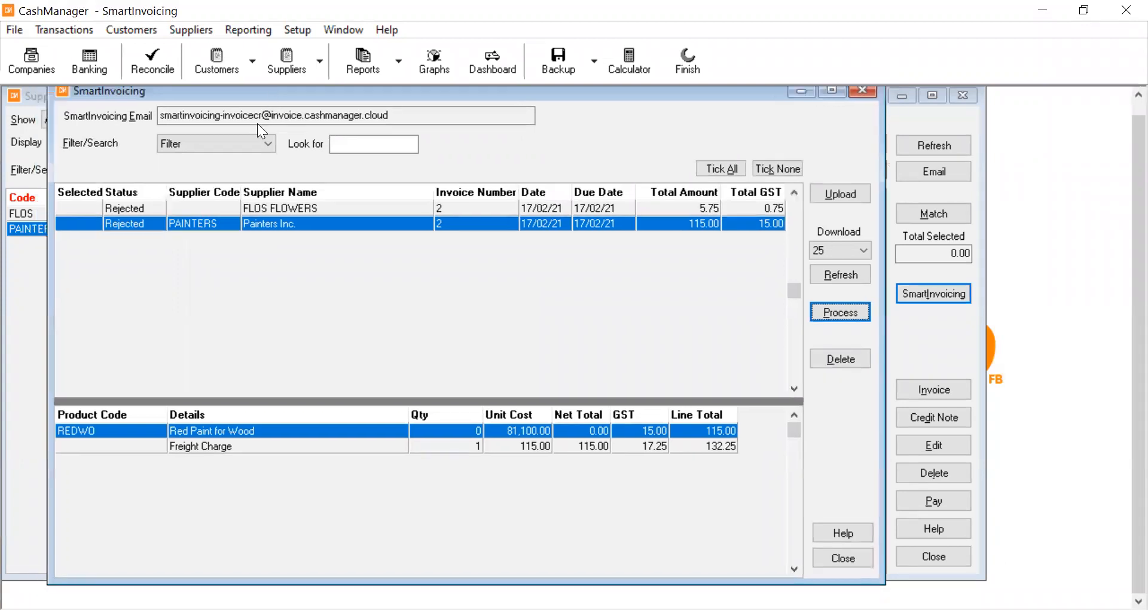
pyautogui.click(90, 222)
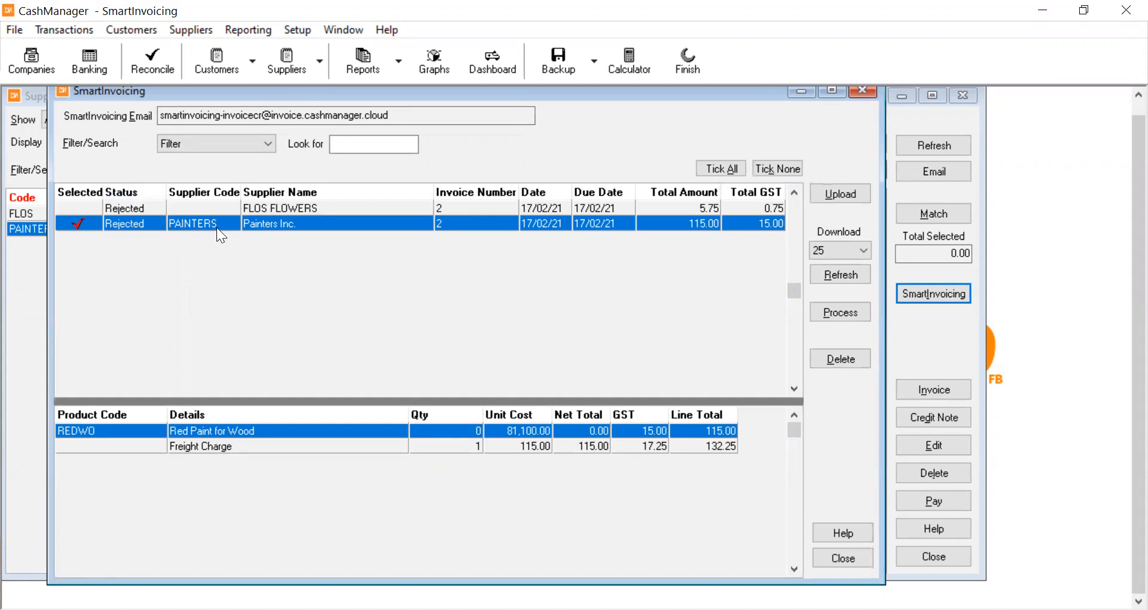
pyautogui.click(838, 276)
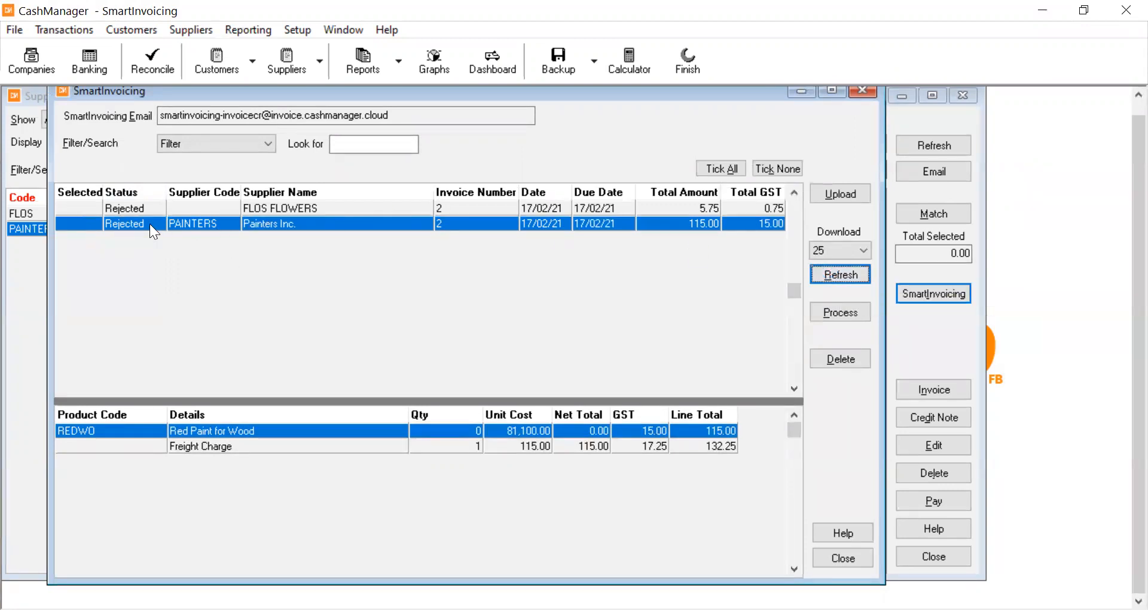
pyautogui.click(92, 204)
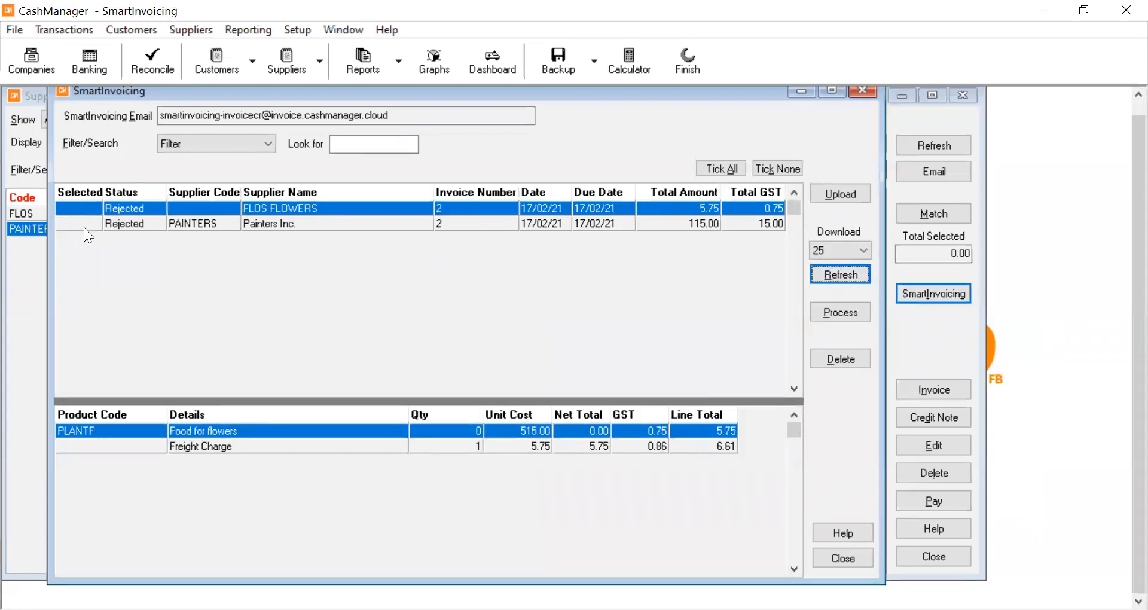
pyautogui.click(83, 225)
pyautogui.click(838, 314)
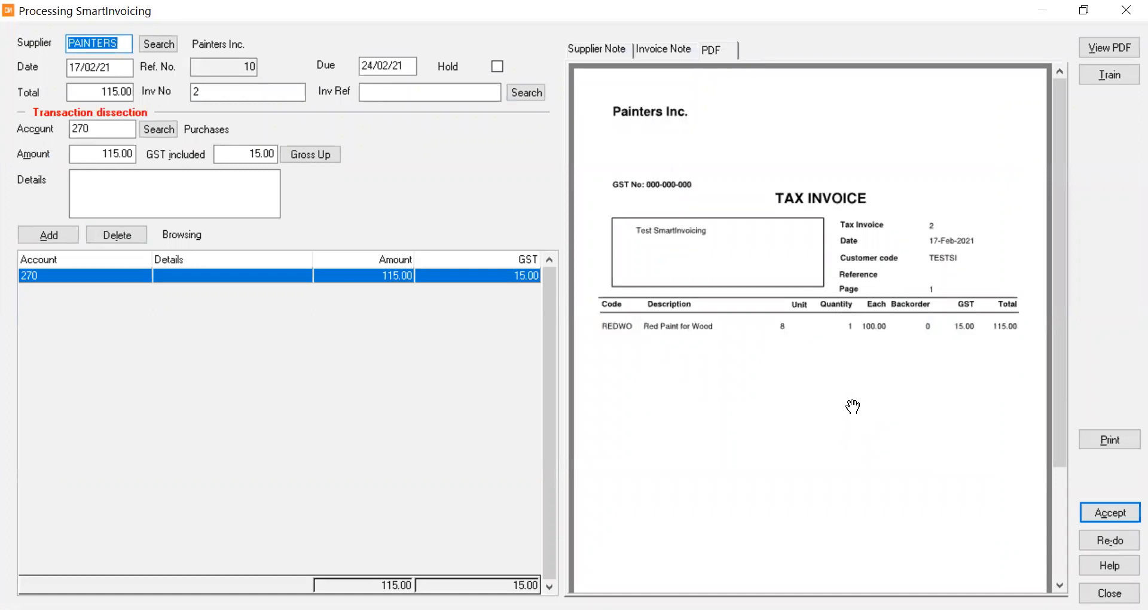
# Check and accept Painters Inc. invoice 2, and view the processed invoices in the Supplier Invoicing list
pyautogui.scroll(-3, 852, 406)
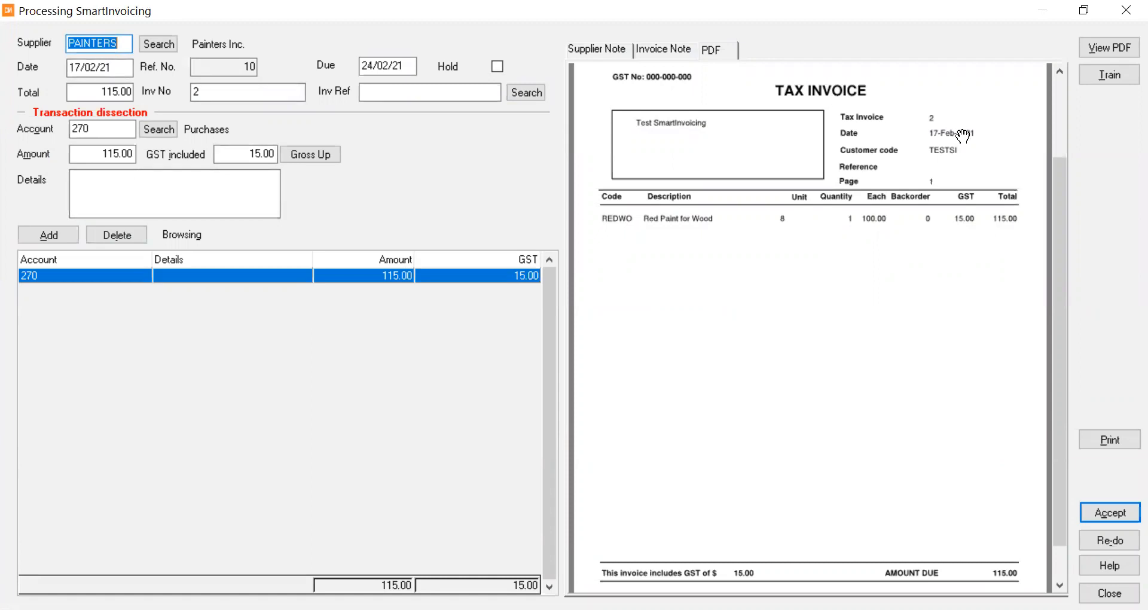
pyautogui.scroll(3, 945, 173)
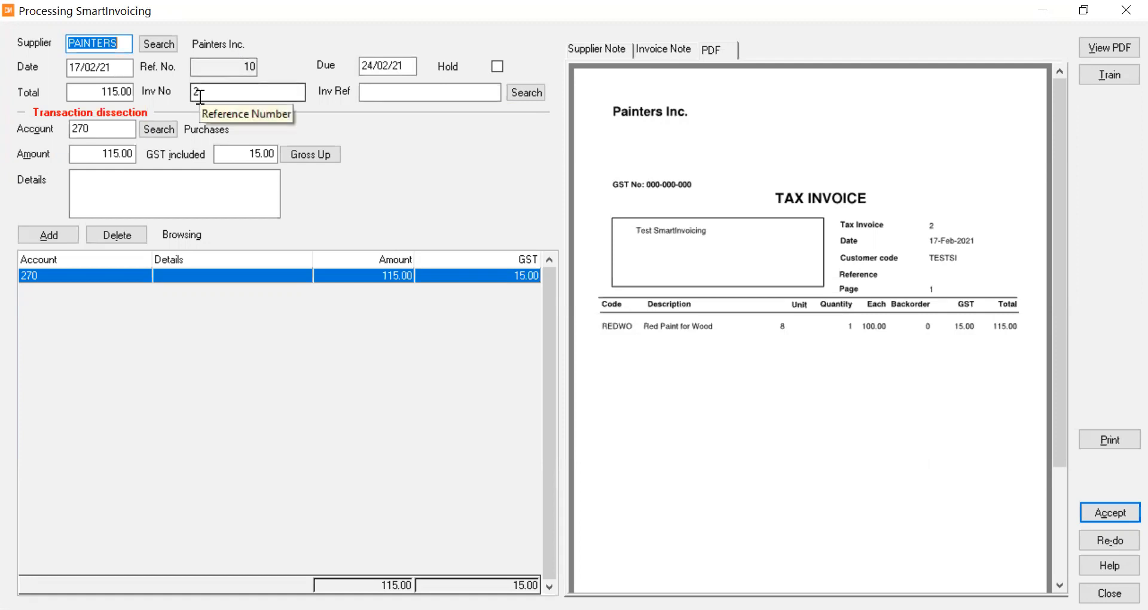
pyautogui.click(1094, 514)
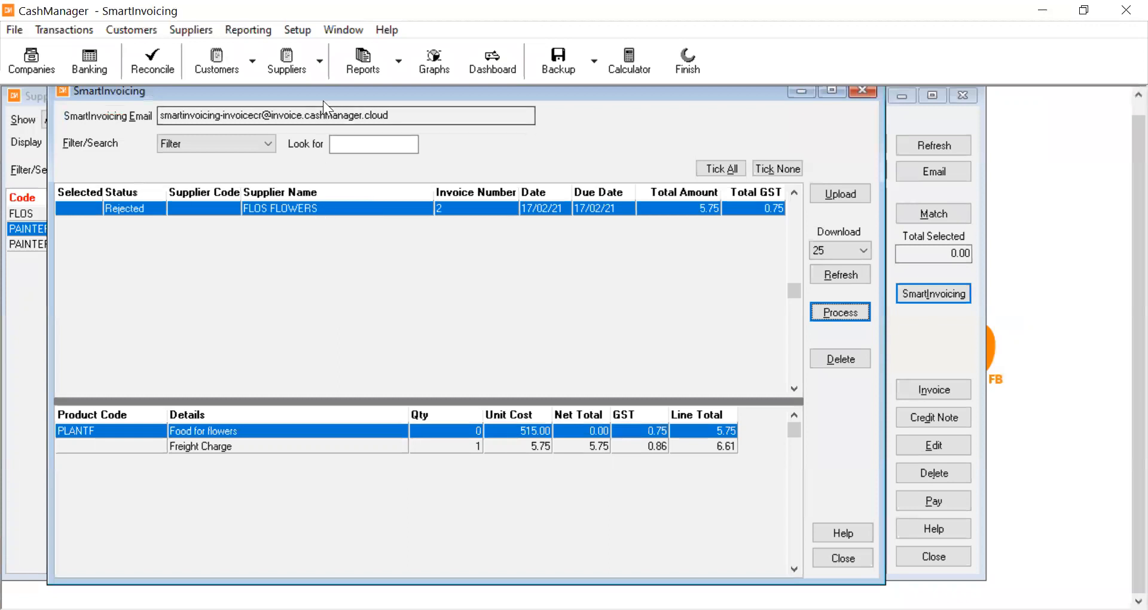
pyautogui.moveTo(324, 100); pyautogui.dragTo(324, 366)
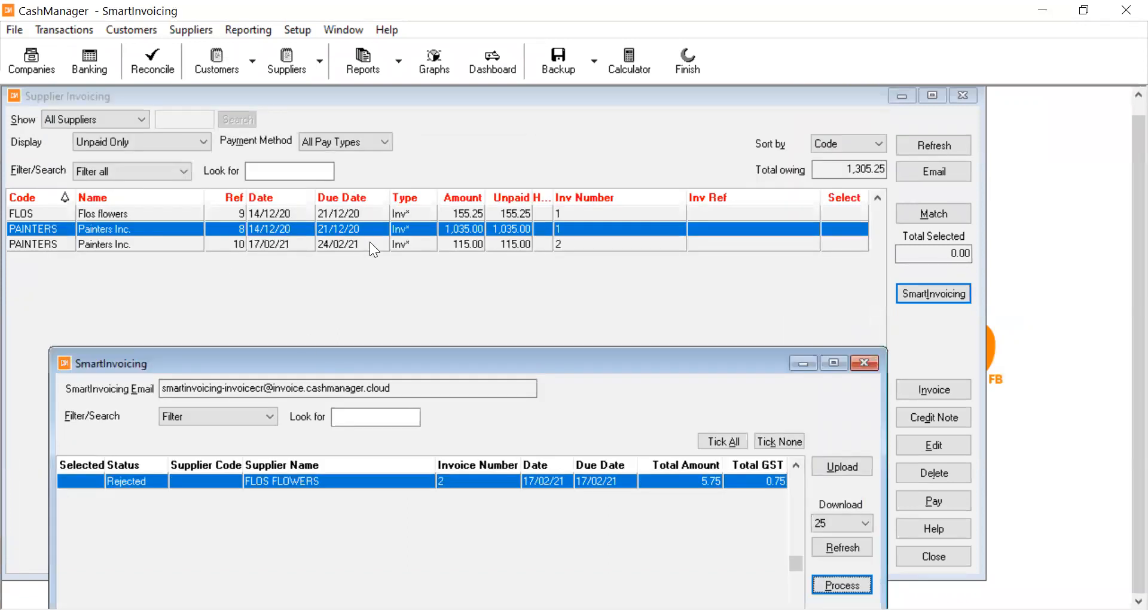
pyautogui.moveTo(393, 354); pyautogui.dragTo(392, 92)
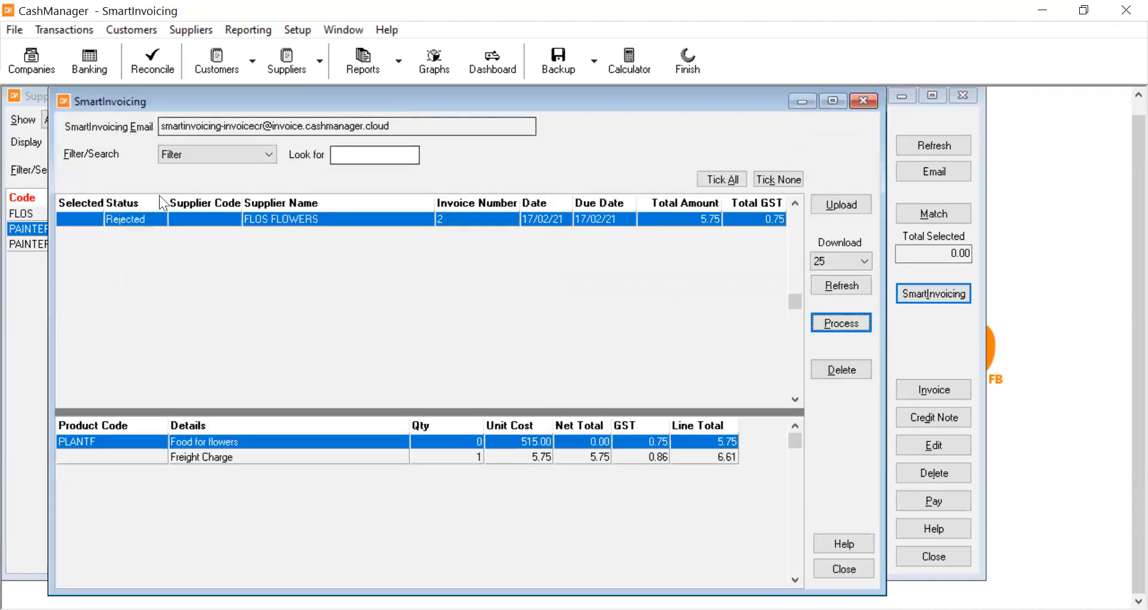
# Process and accept the remaining Flos Flowers invoice number 2 against its PDF, and close the SmartInvoicing window
pyautogui.click(94, 218)
pyautogui.click(843, 322)
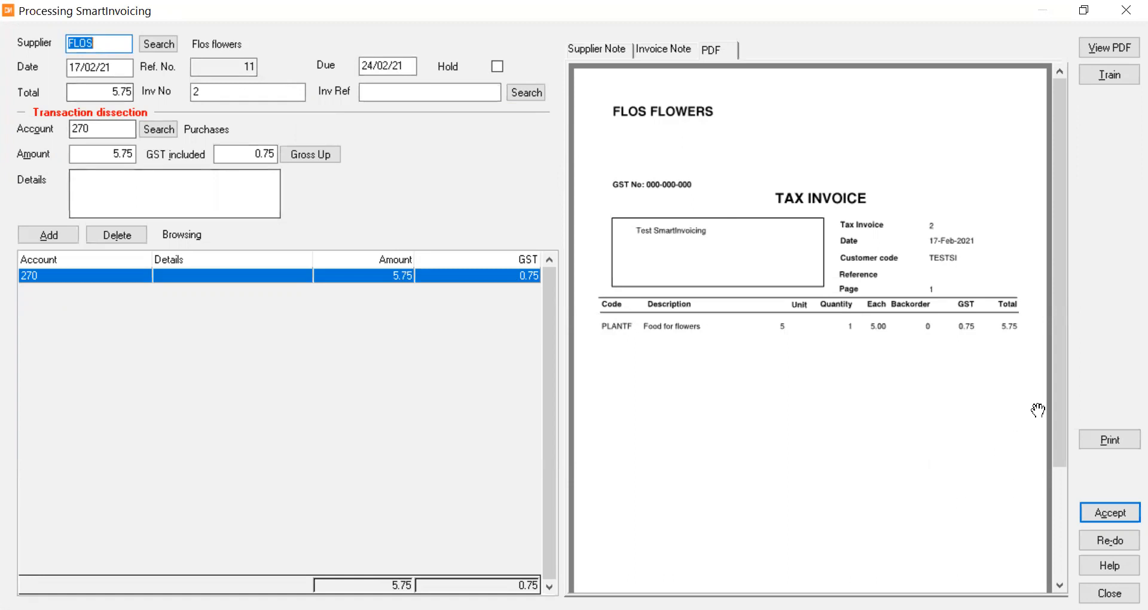
pyautogui.scroll(-3, 1035, 410)
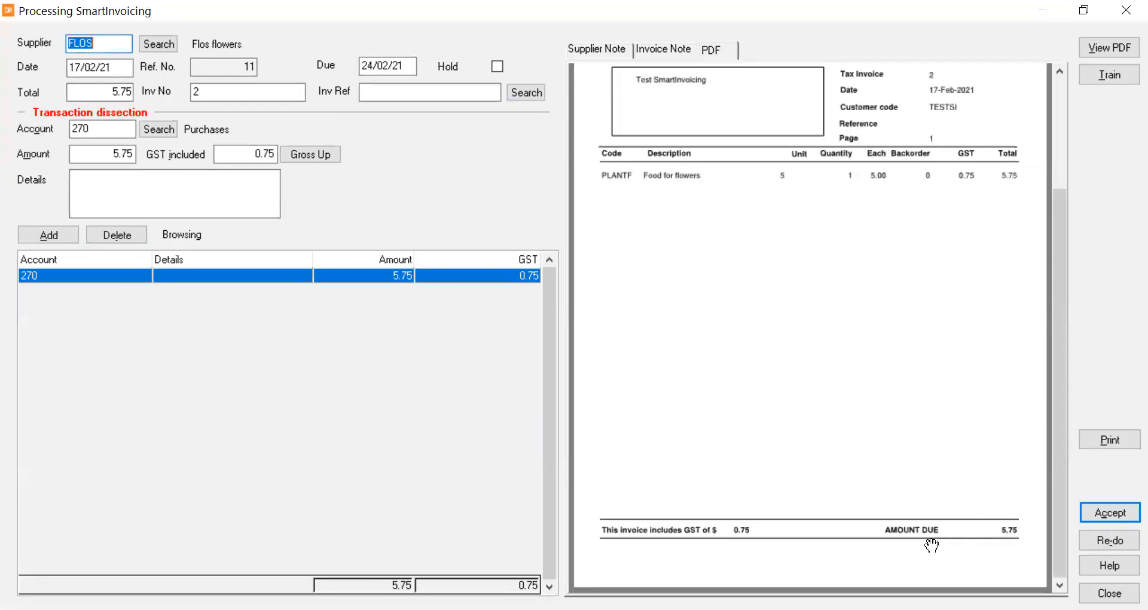
pyautogui.click(1102, 512)
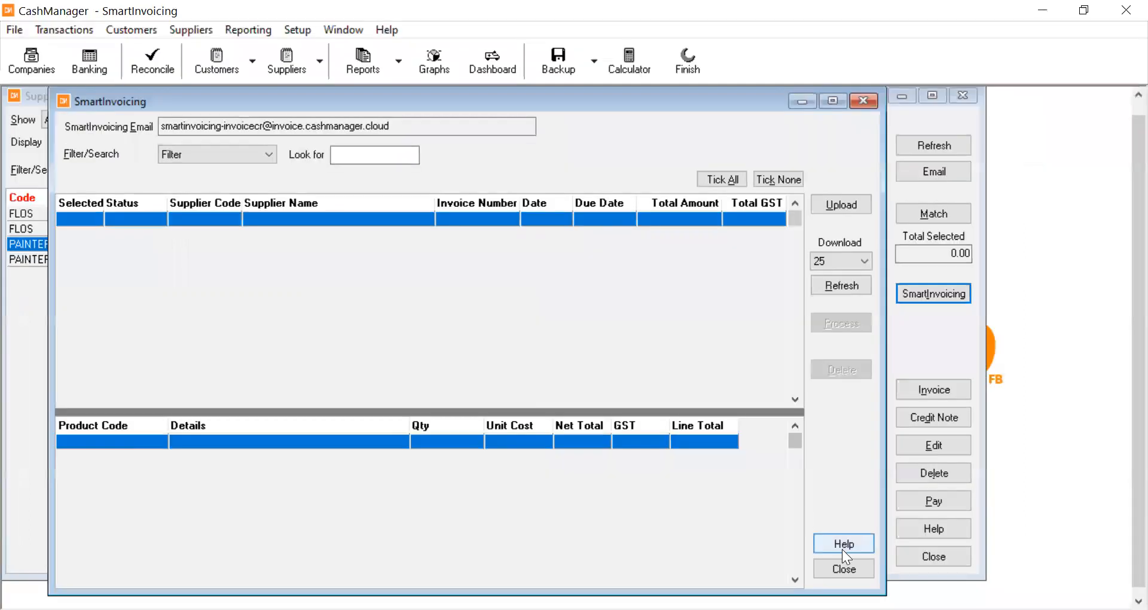
pyautogui.click(843, 568)
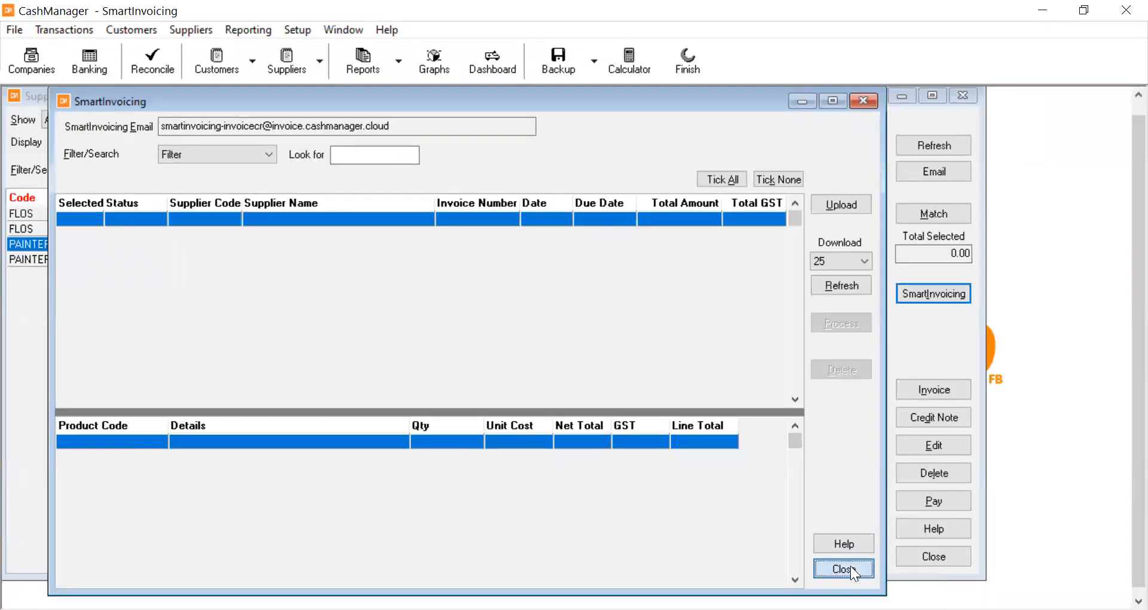